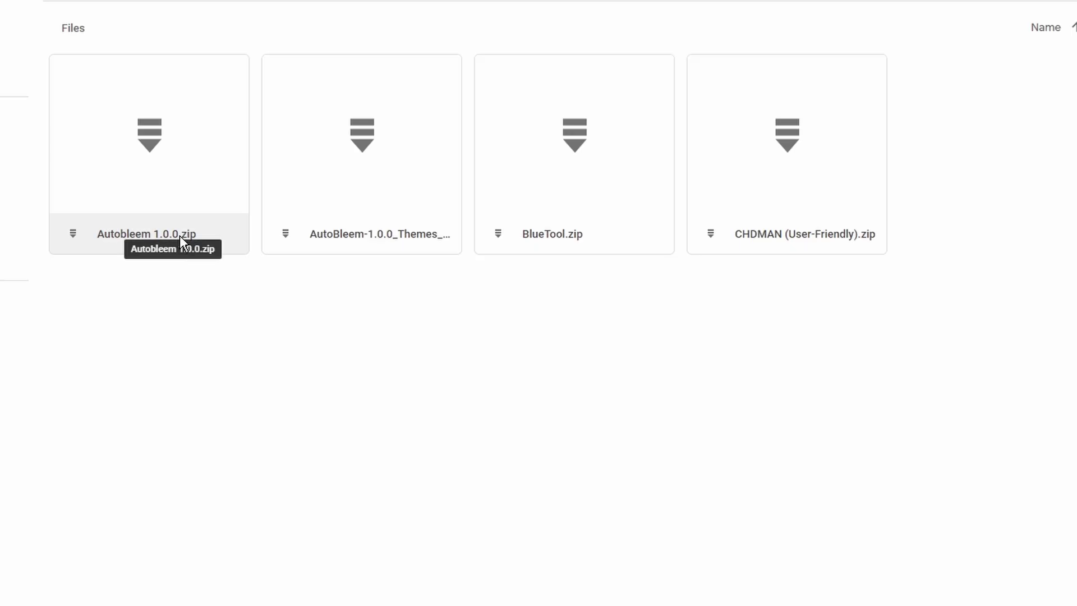
{"action": "right_click", "coordinate": [169, 209]}
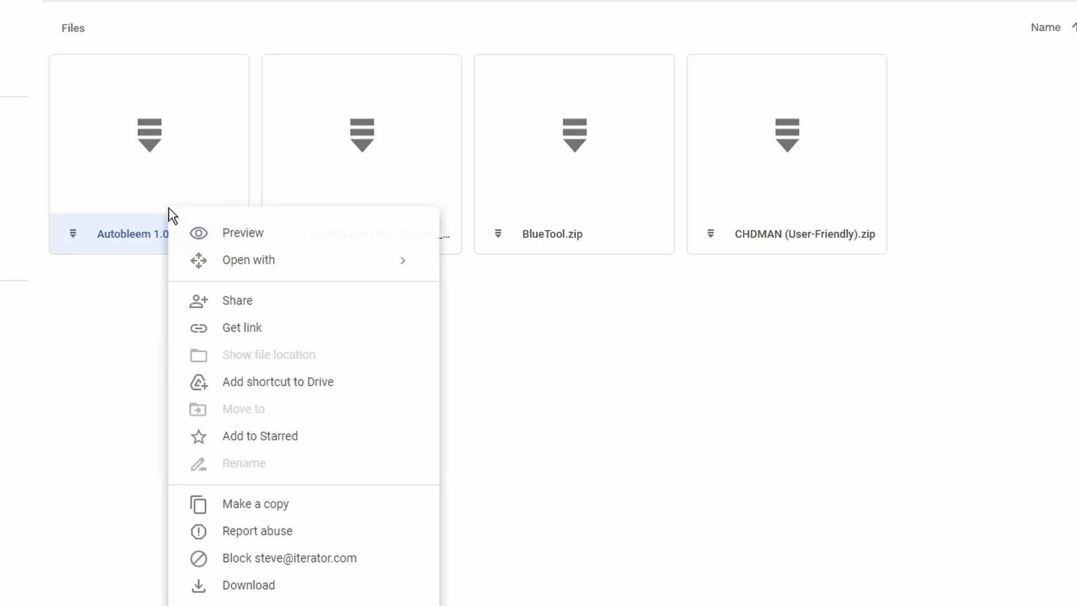
{"action": "left_click", "coordinate": [275, 590]}
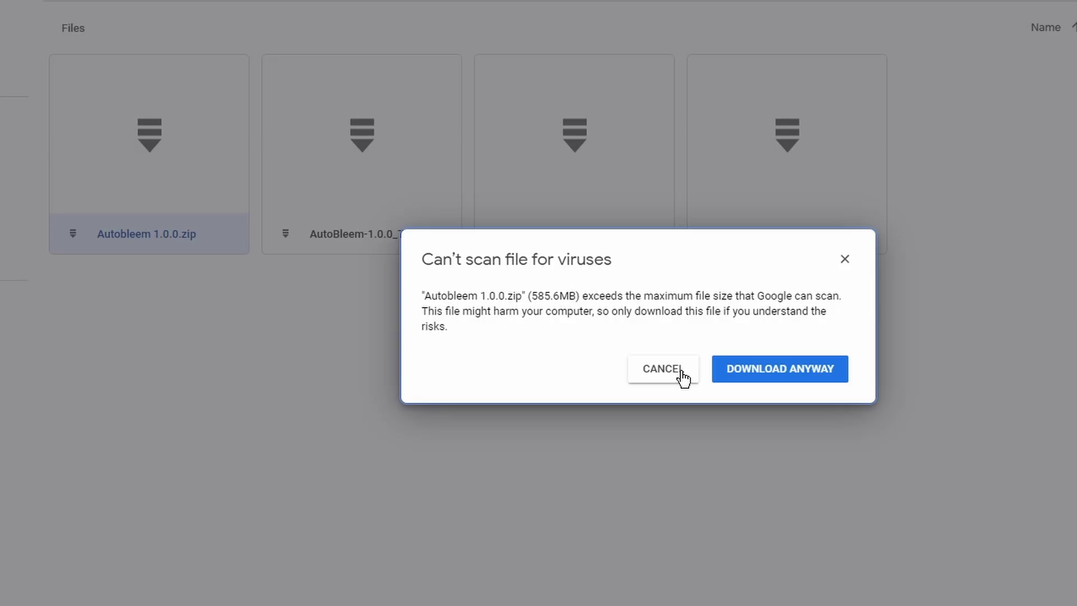
{"action": "left_click", "coordinate": [680, 372]}
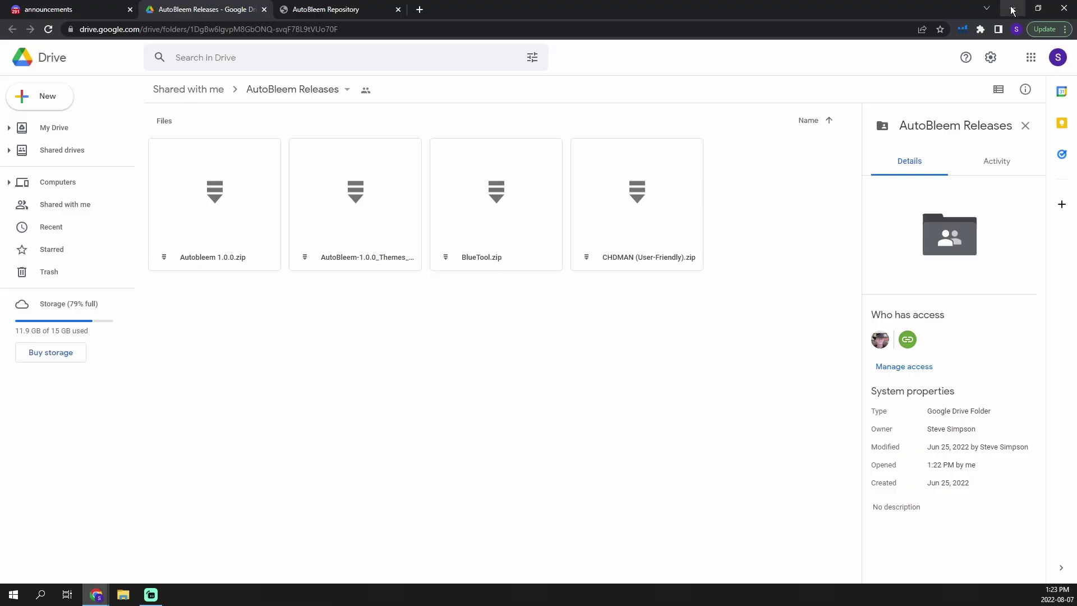
Step: Minimize the browser, extract the Autobleem 1.0.0 archive on the desktop into its own folder, and open that folder
{"action": "left_click", "coordinate": [1013, 10]}
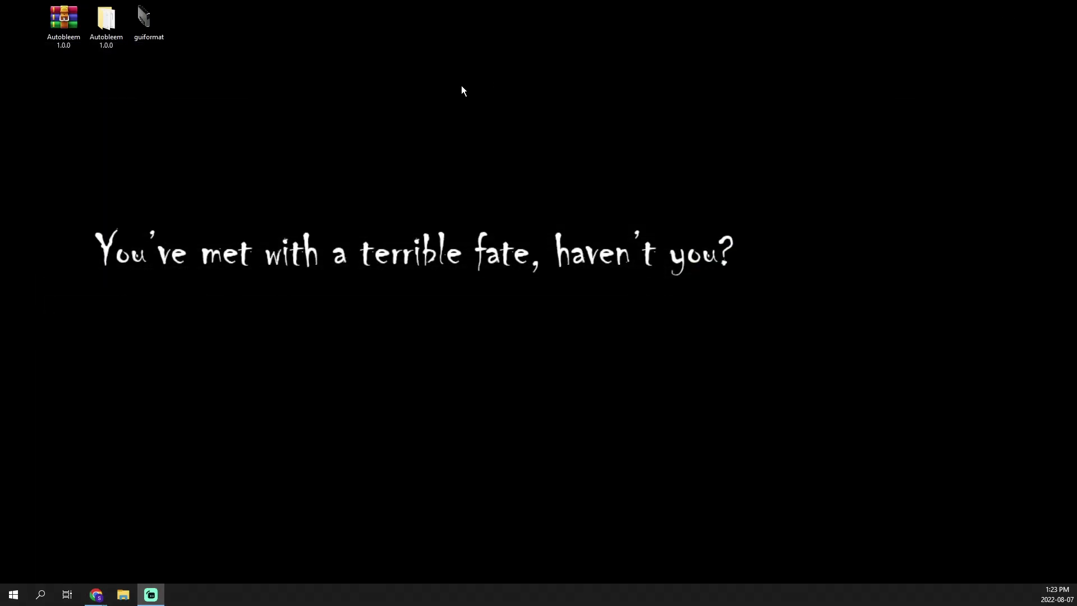
{"action": "left_click", "coordinate": [62, 41]}
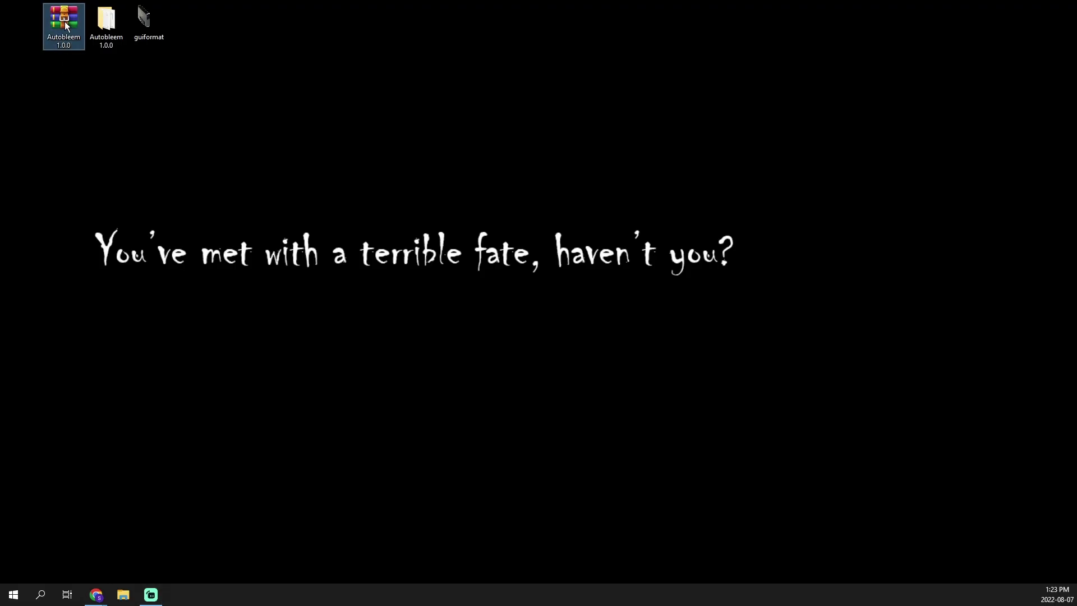
{"action": "right_click", "coordinate": [63, 22]}
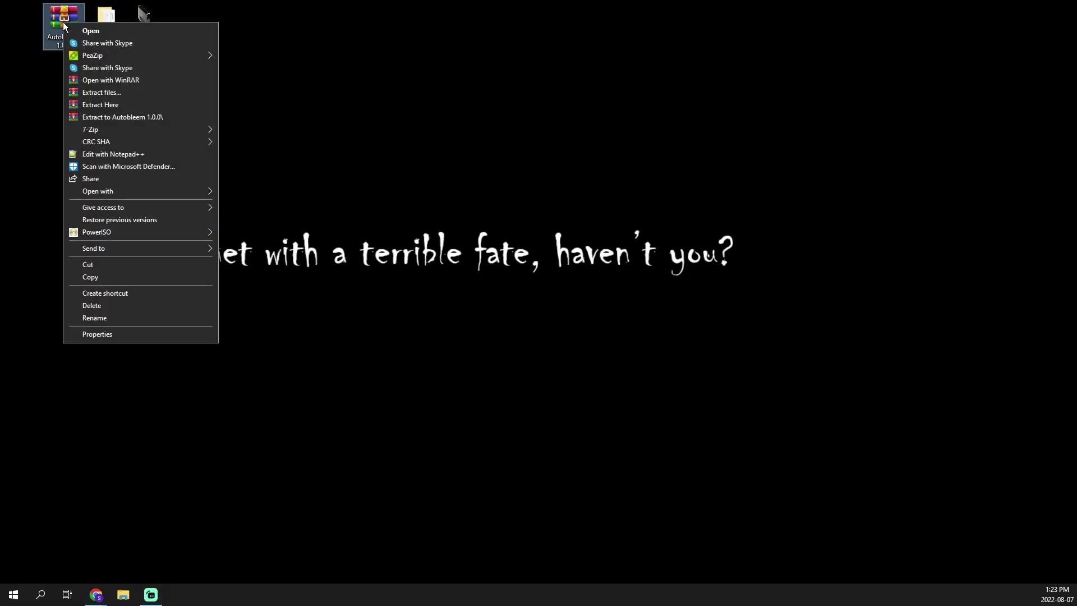
{"action": "left_click", "coordinate": [113, 119]}
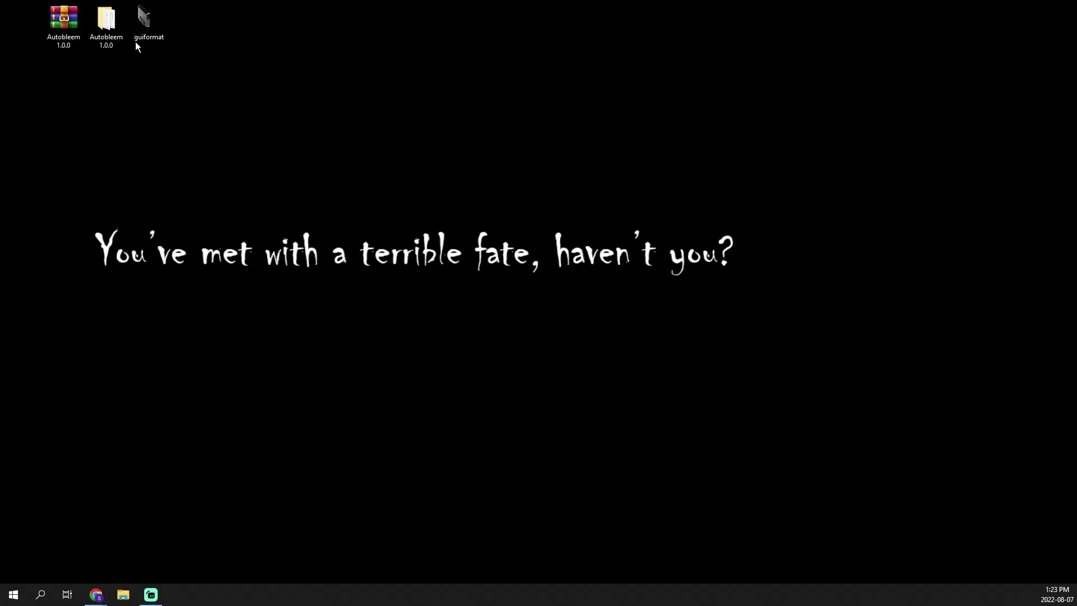
{"action": "mouse_move", "coordinate": [109, 42]}
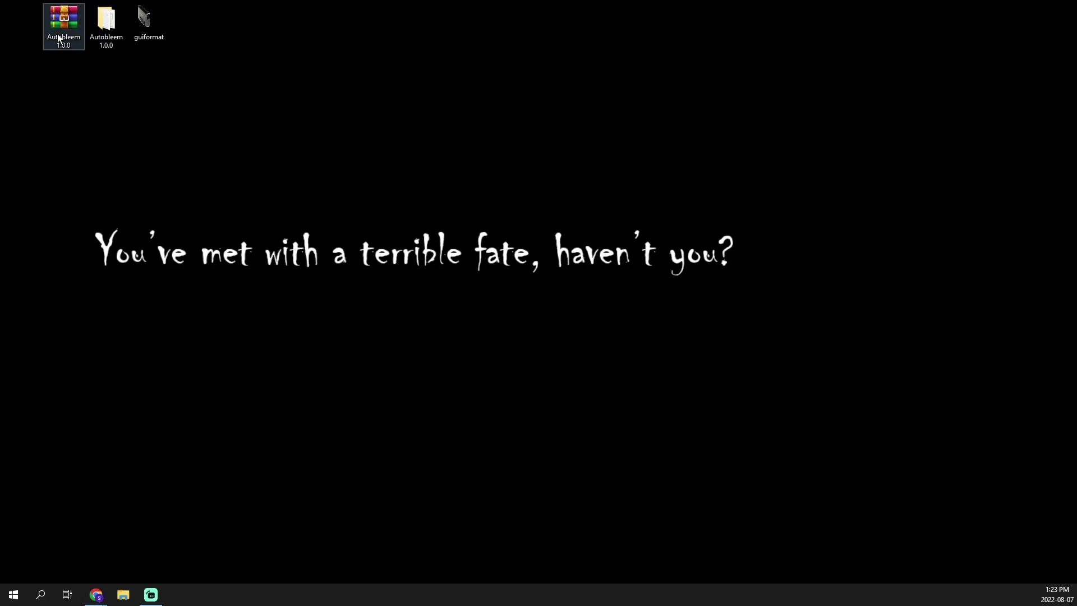
{"action": "double_click", "coordinate": [102, 28]}
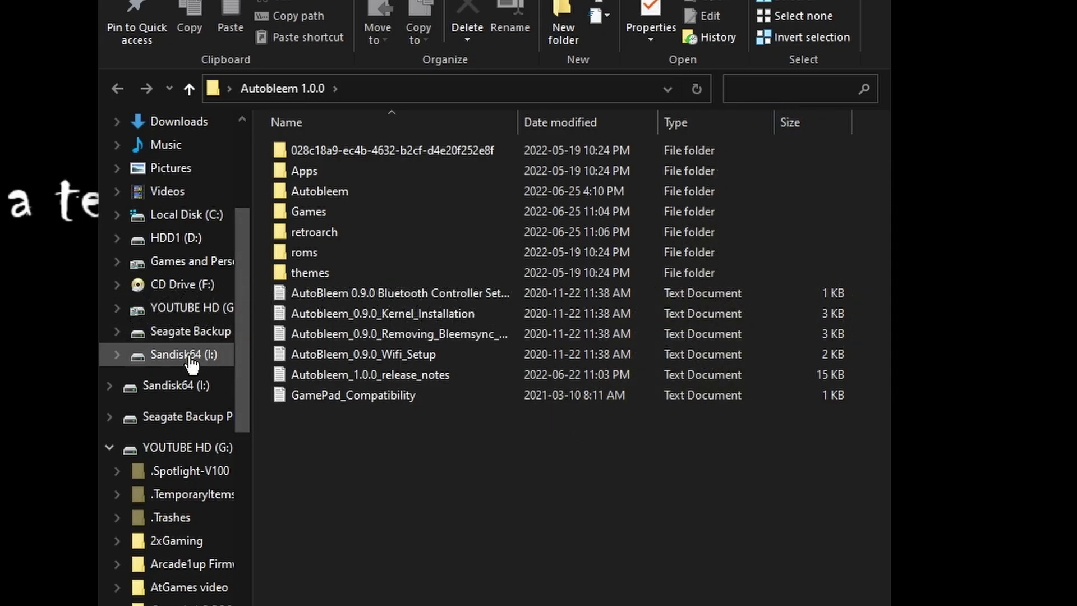
Step: Check the file system of the Sandisk64 (I:) USB drive in its properties
{"action": "right_click", "coordinate": [191, 359]}
{"action": "key", "text": "Escape"}
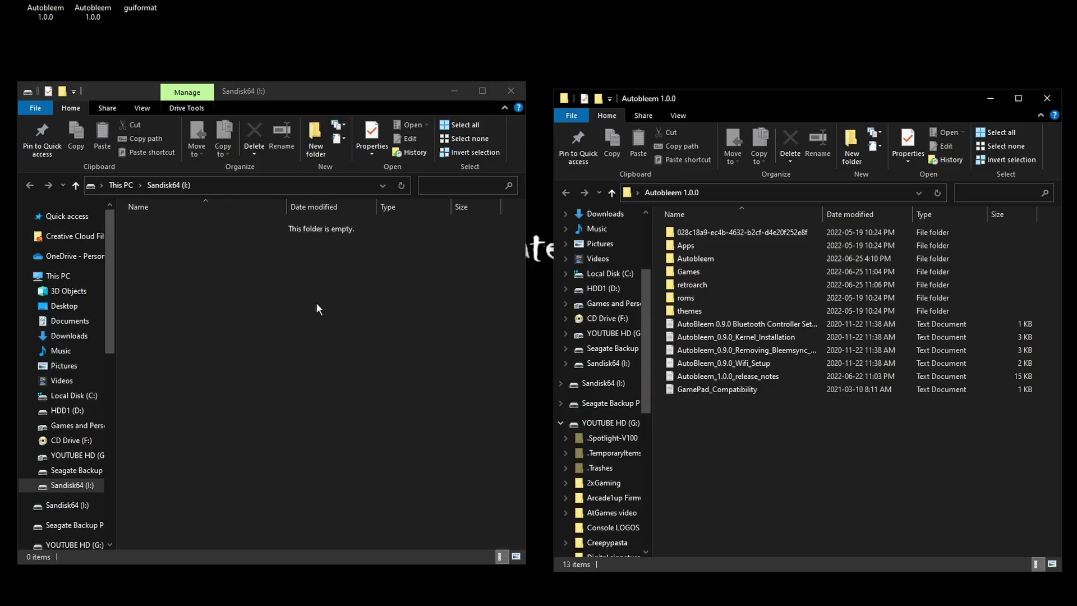
{"action": "right_click", "coordinate": [65, 484]}
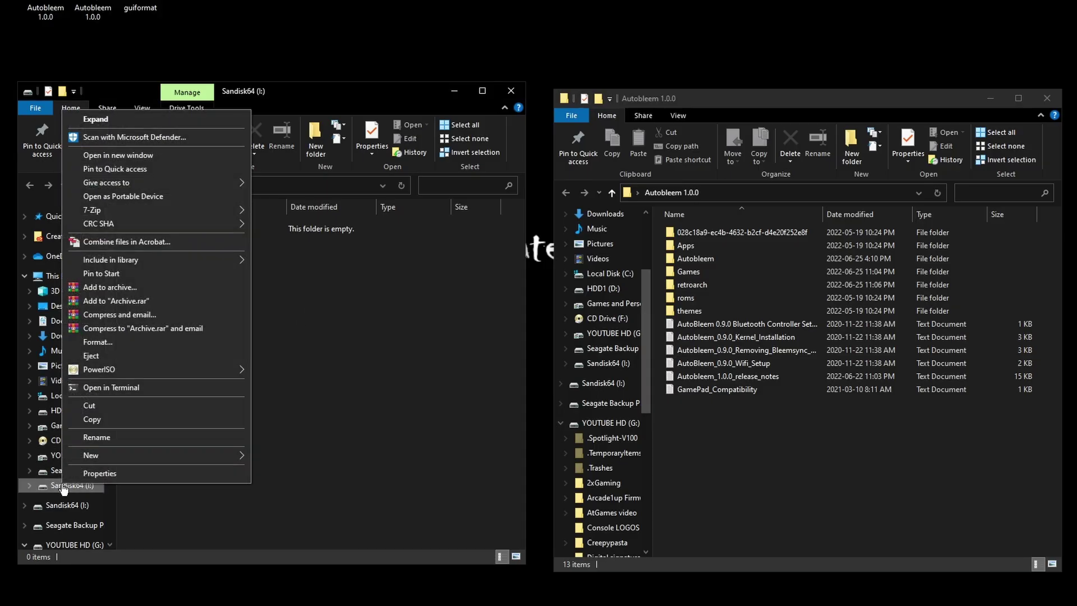
{"action": "left_click", "coordinate": [79, 474]}
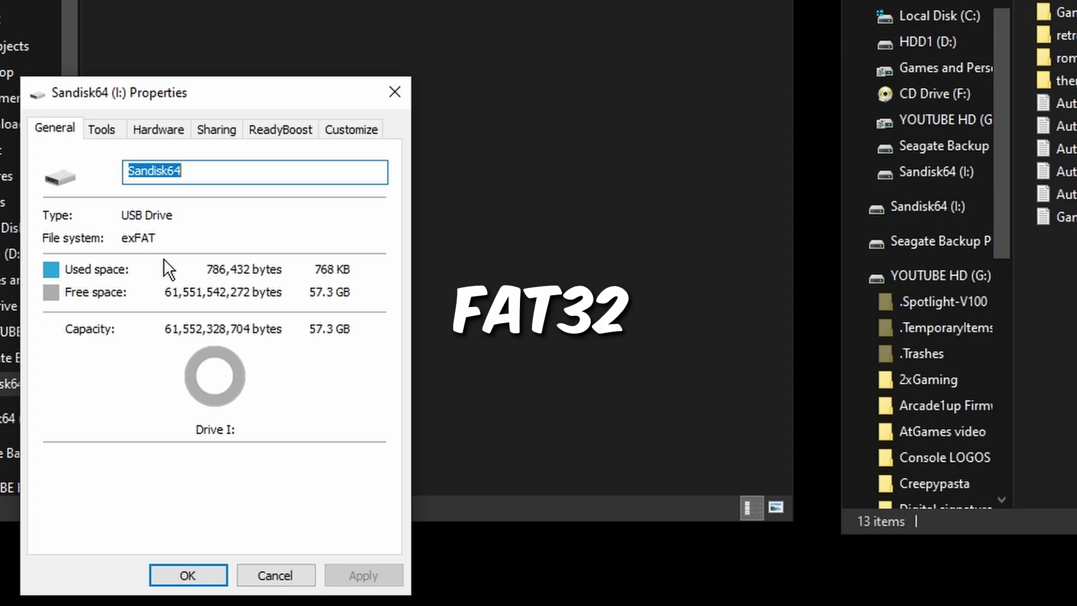
{"action": "left_click", "coordinate": [287, 577]}
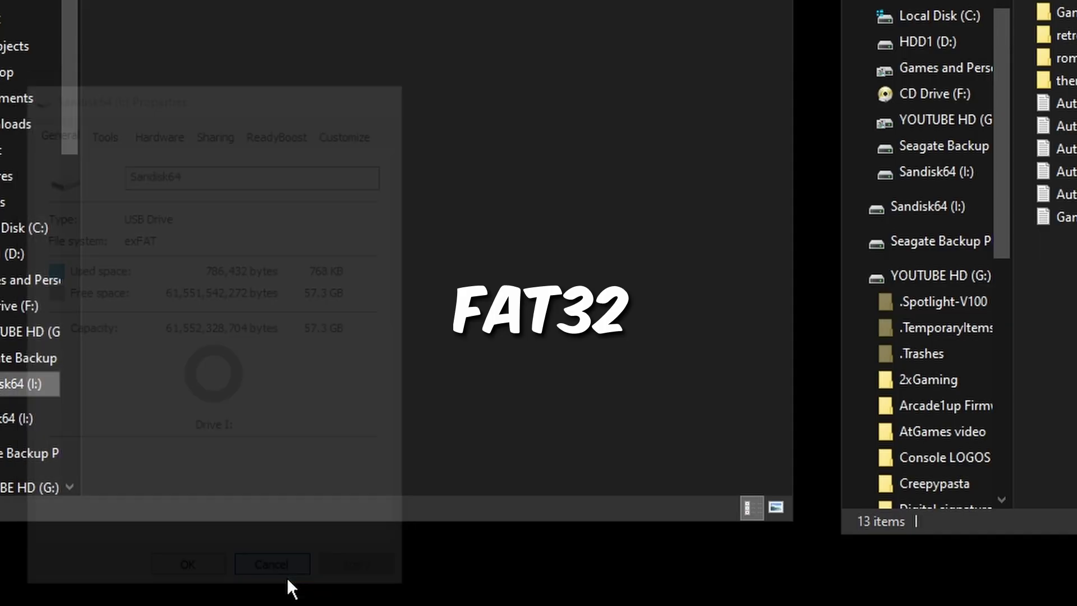
Step: Check which file systems the Windows format dialog offers for the Sandisk64 (I:) drive, without formatting it
{"action": "right_click", "coordinate": [26, 385]}
{"action": "left_click", "coordinate": [102, 140]}
{"action": "left_click", "coordinate": [106, 140]}
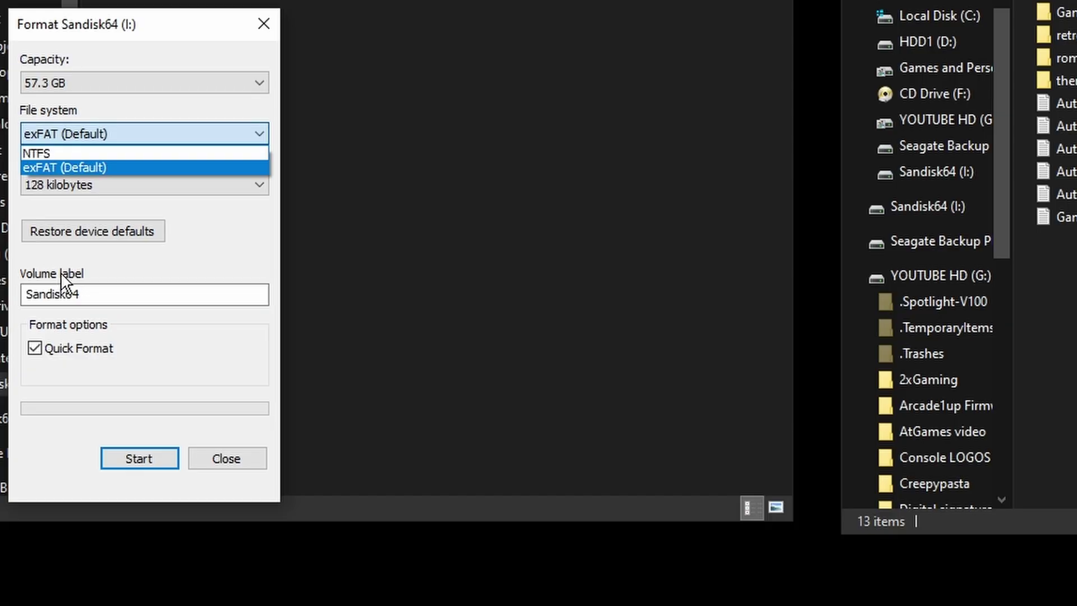
{"action": "left_click", "coordinate": [251, 456]}
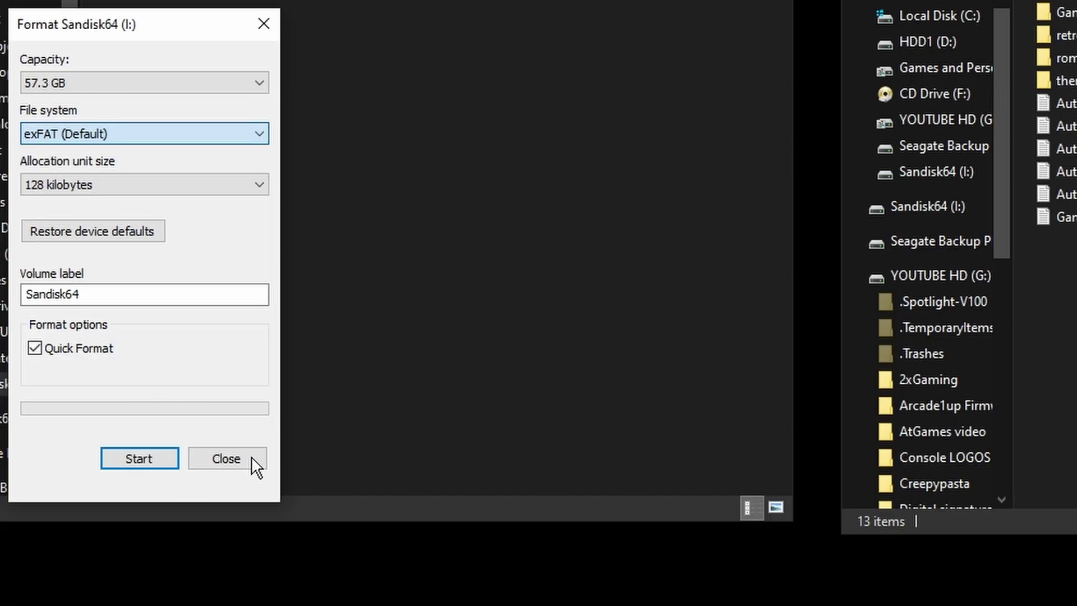
{"action": "left_click", "coordinate": [247, 463]}
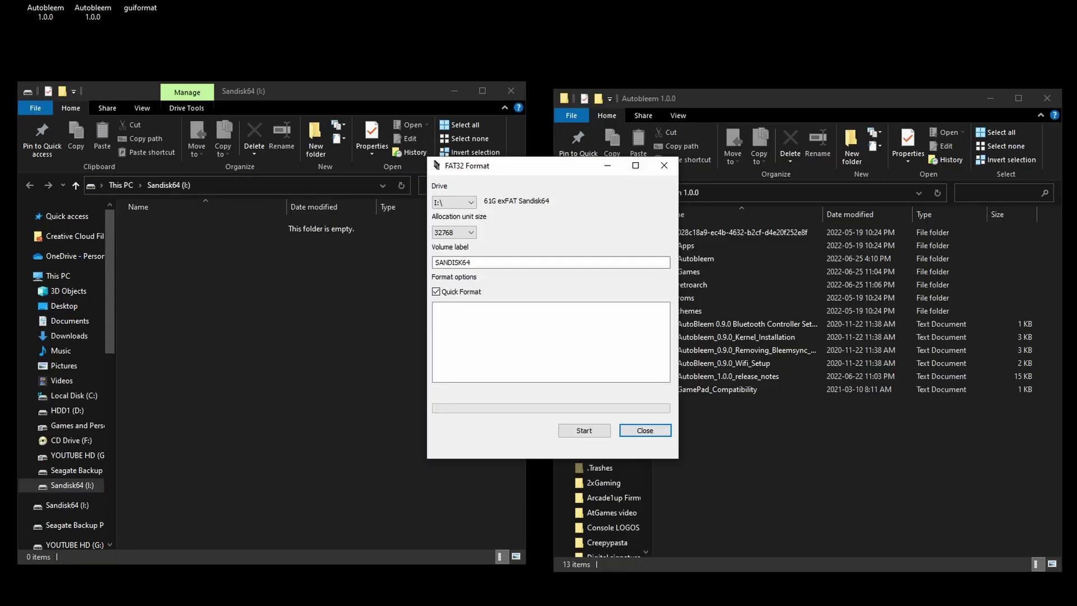
Step: Quick-format drive I: as FAT32 with the volume label SONY in FAT32 Format, then close the tool
{"action": "left_click", "coordinate": [471, 264]}
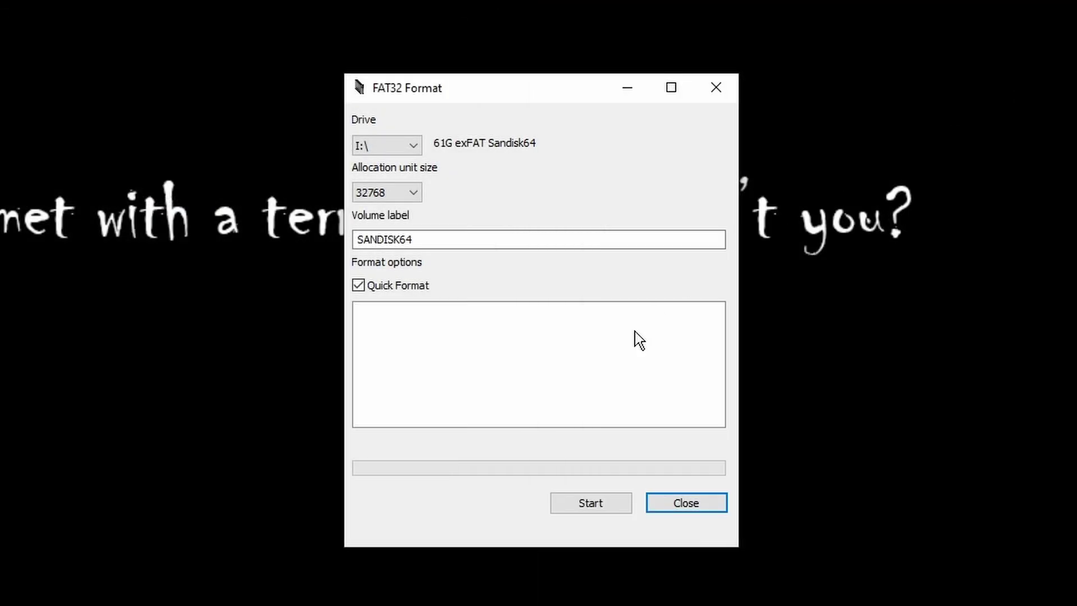
{"action": "left_click", "coordinate": [412, 144]}
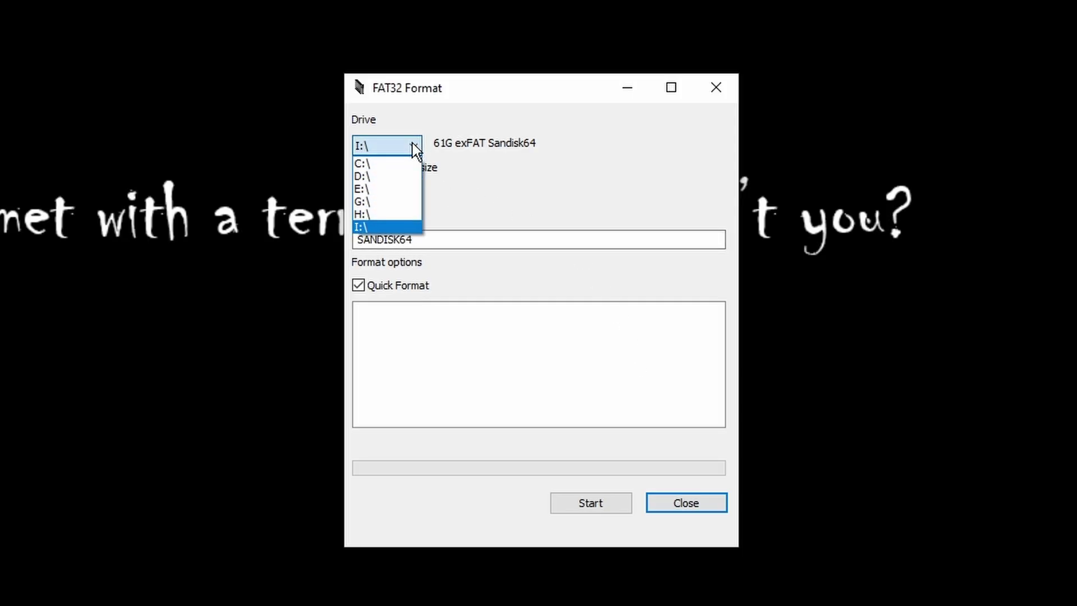
{"action": "left_click", "coordinate": [386, 225]}
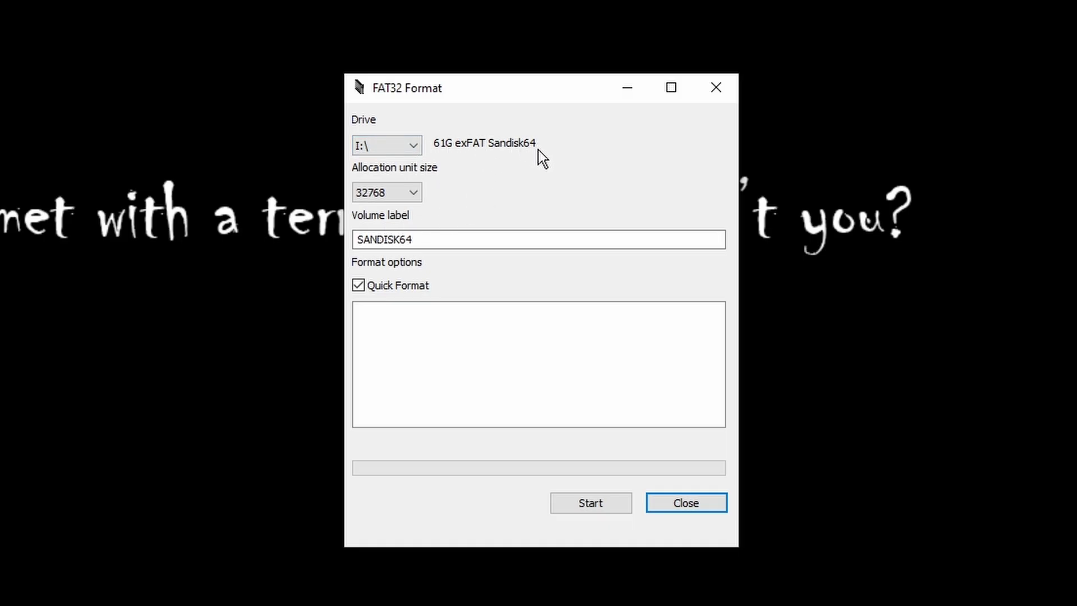
{"action": "double_click", "coordinate": [493, 239]}
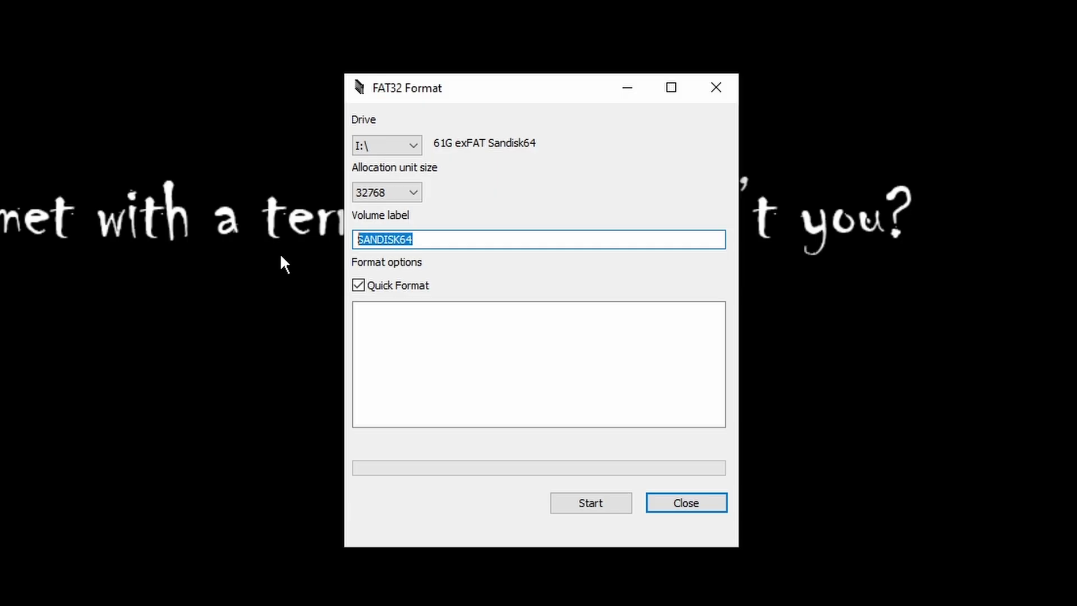
{"action": "type", "text": "SONY"}
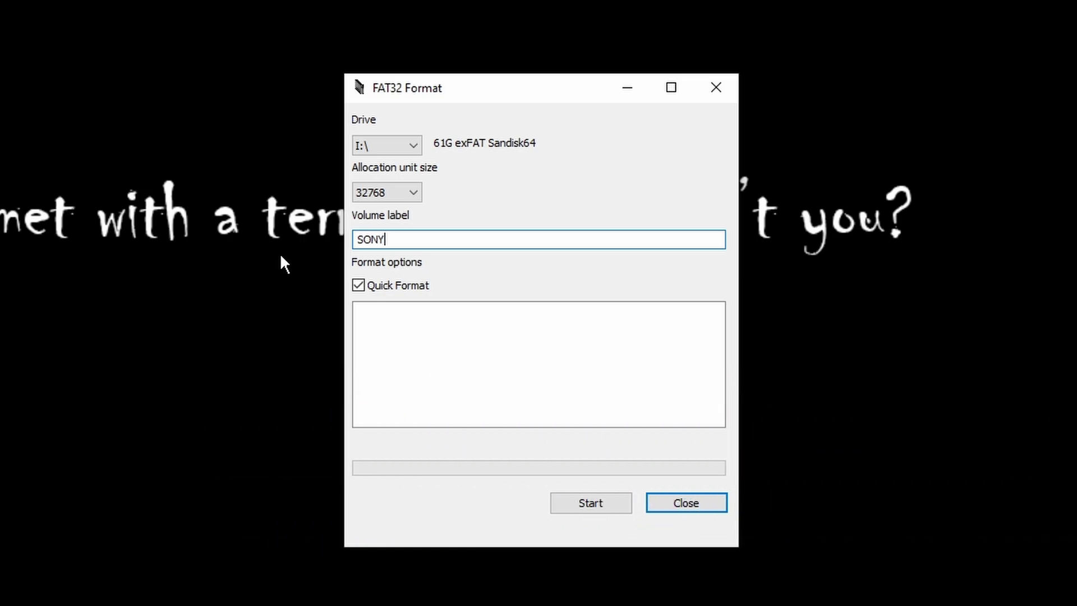
{"action": "left_click", "coordinate": [587, 506]}
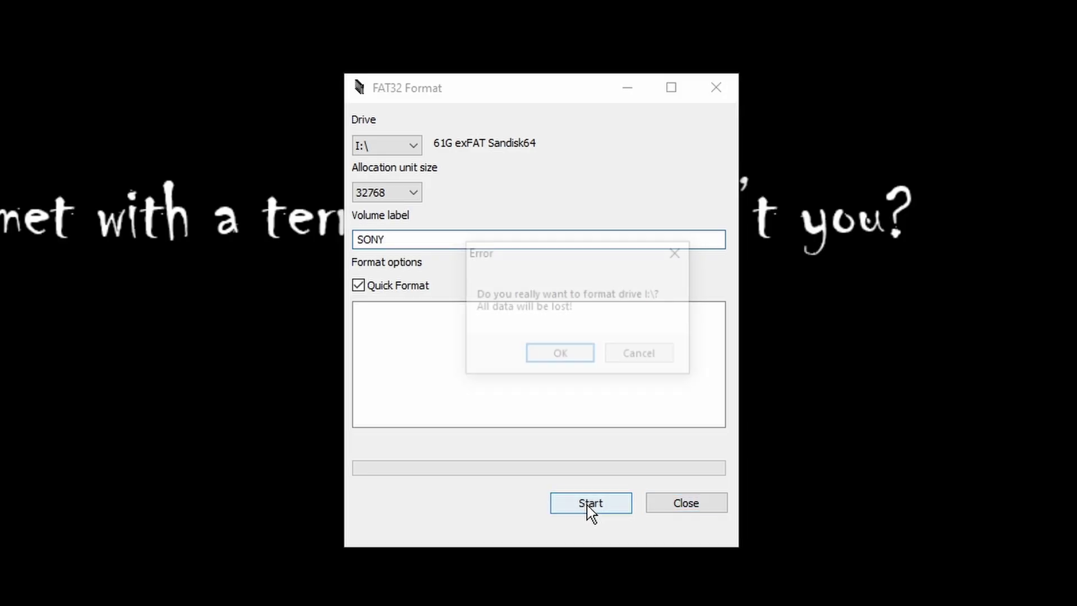
{"action": "left_click", "coordinate": [571, 355]}
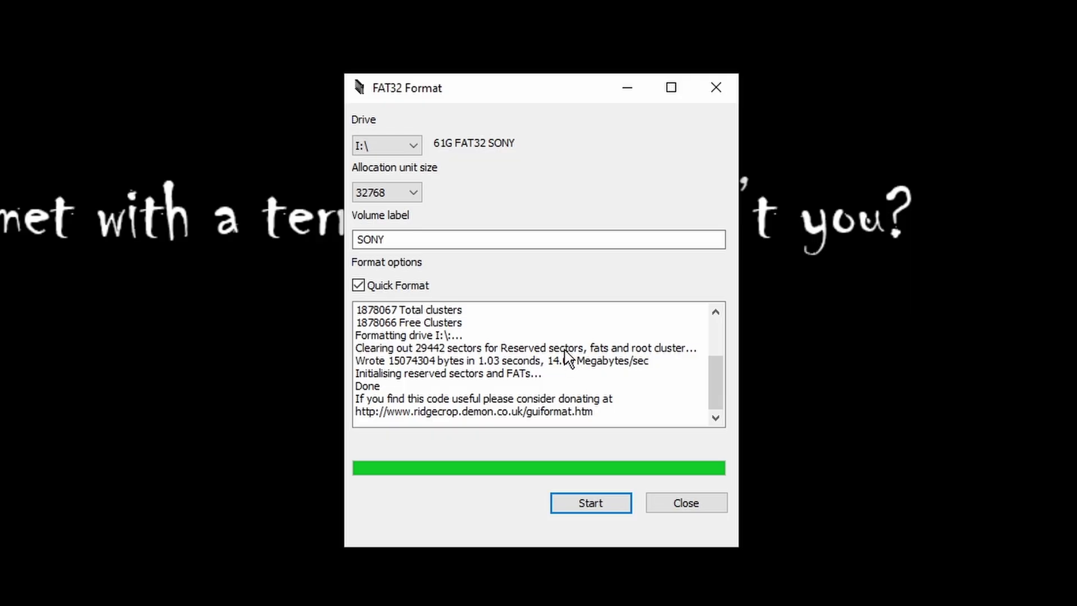
{"action": "left_click", "coordinate": [700, 507]}
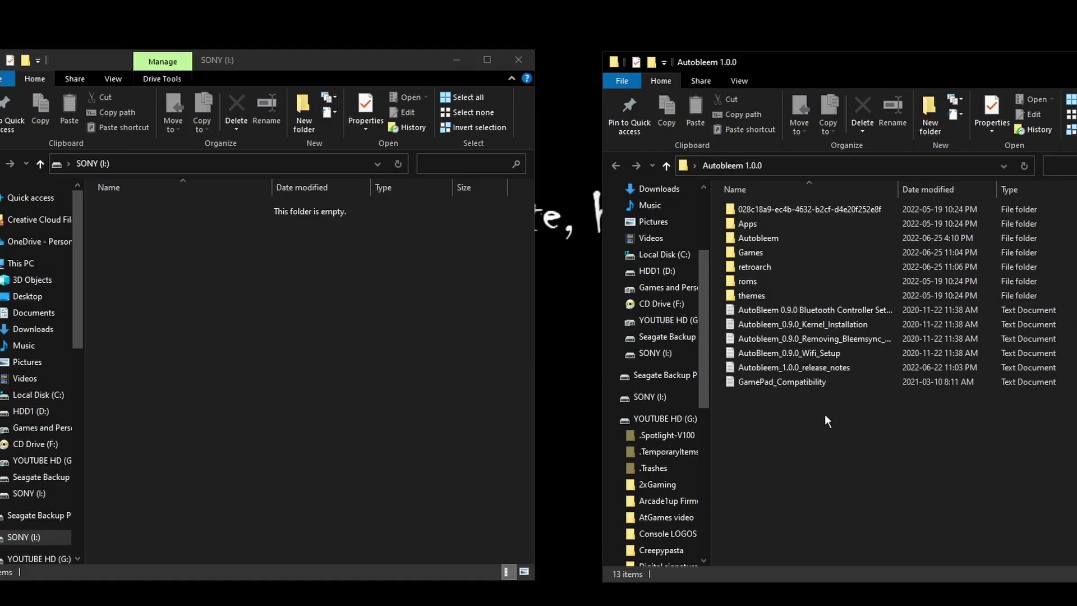
Step: Copy the extracted Autobleem 1.0.0 contents onto the SONY (I:) drive
{"action": "left_click_drag", "start_coordinate": [720, 297], "coordinate": [325, 282]}
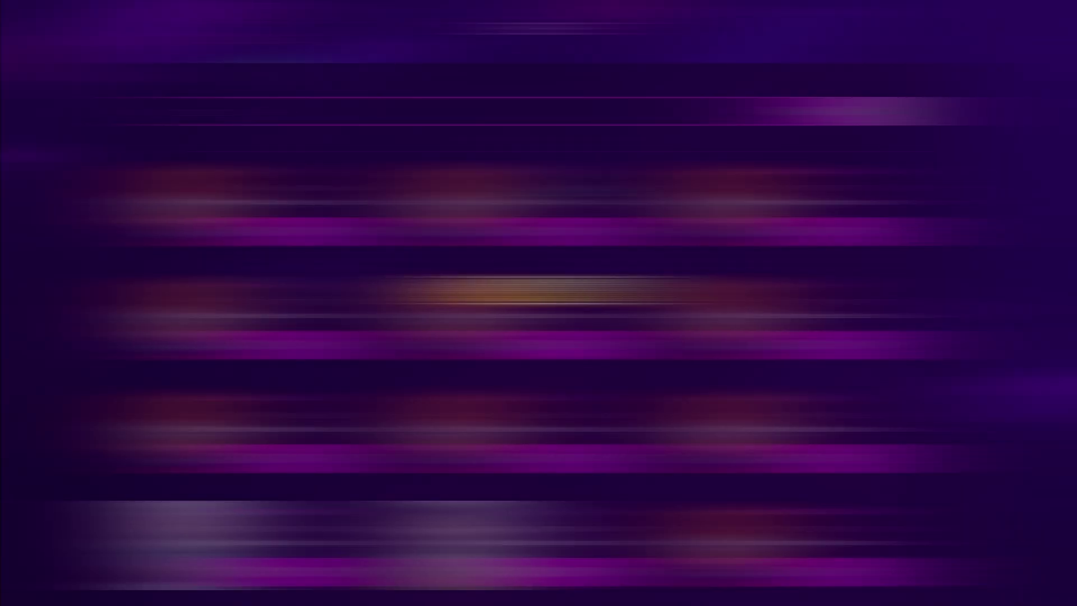
{"action": "scroll", "coordinate": [538, 303], "scroll_direction": "down", "scroll_amount": 5}
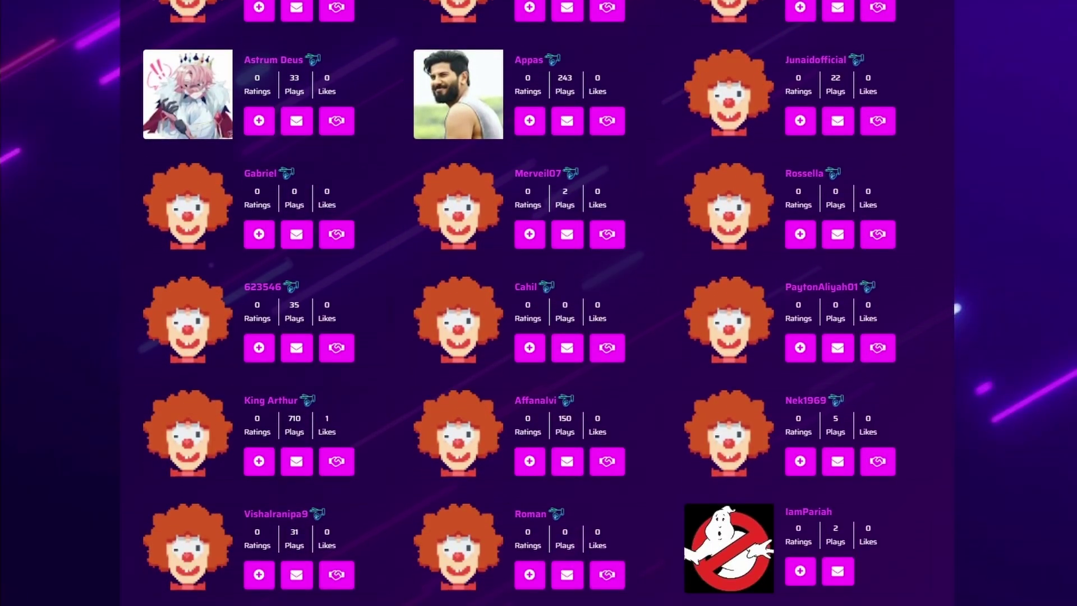
{"action": "scroll", "coordinate": [538, 303], "scroll_direction": "down", "scroll_amount": 5}
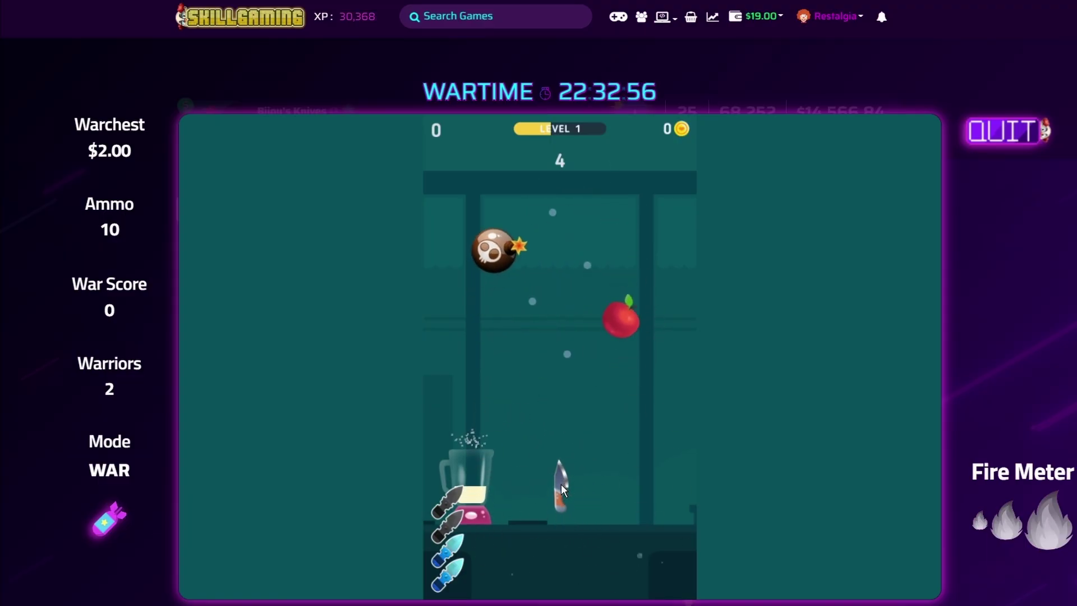
{"action": "left_click", "coordinate": [562, 486]}
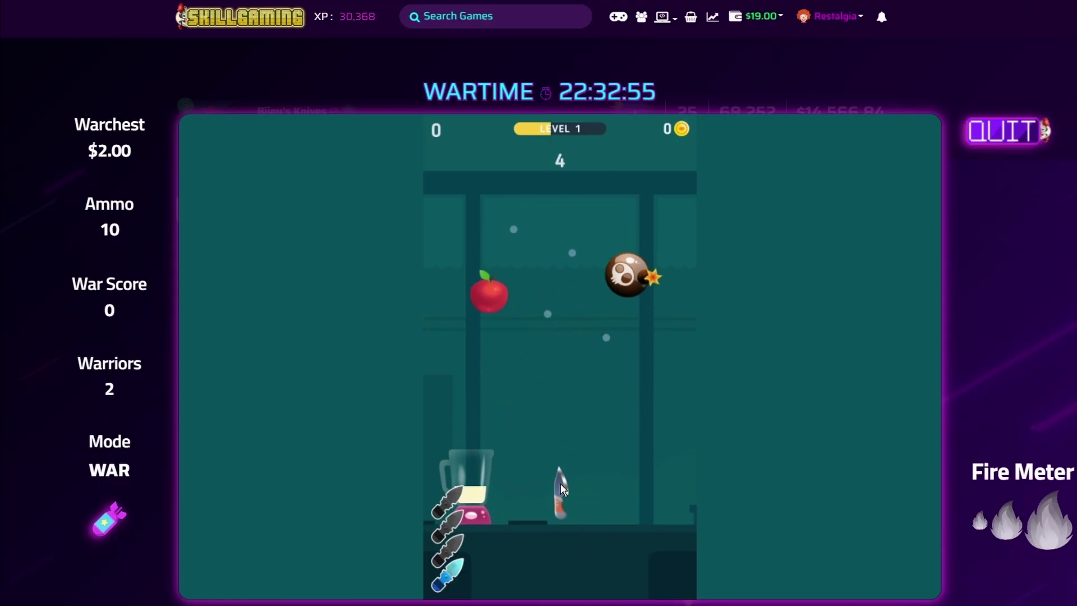
{"action": "left_click", "coordinate": [563, 482]}
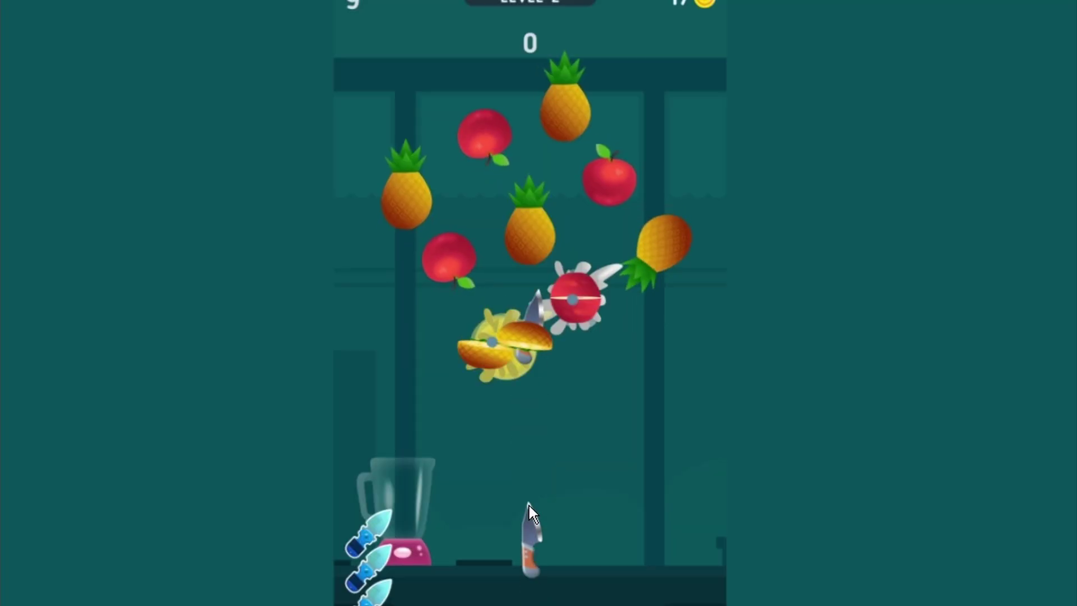
{"action": "left_click", "coordinate": [559, 482]}
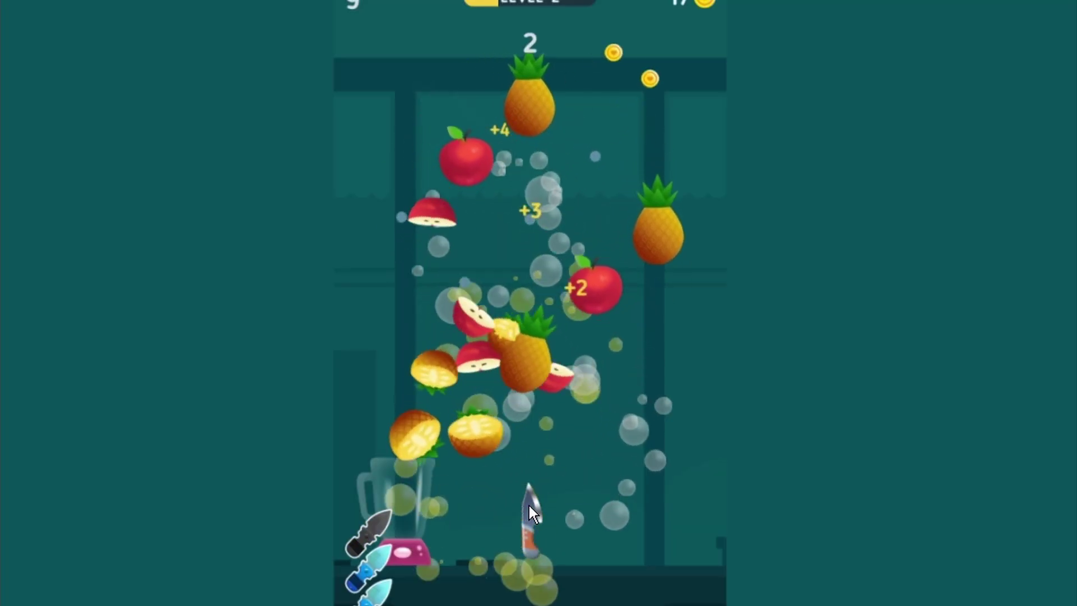
{"action": "left_click", "coordinate": [527, 503]}
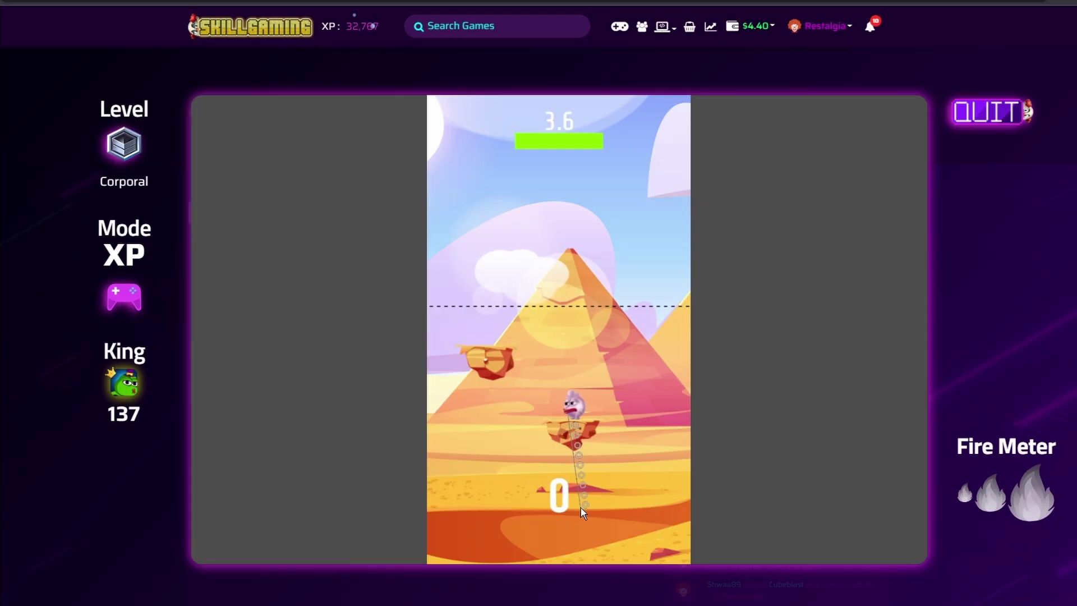
{"action": "left_click_drag", "start_coordinate": [581, 507], "coordinate": [582, 517]}
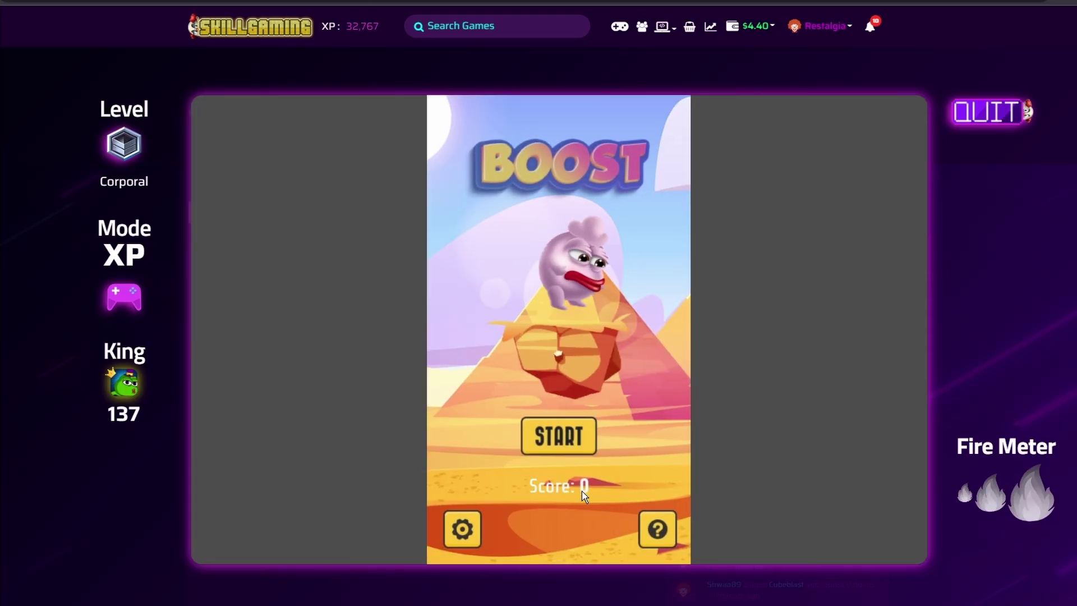
{"action": "left_click", "coordinate": [566, 437]}
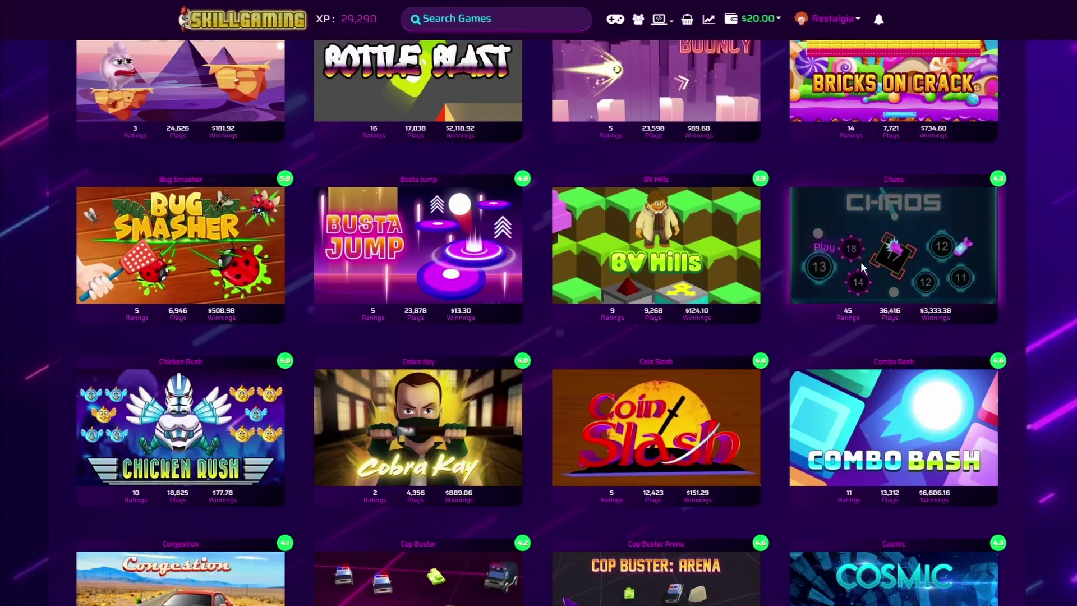
{"action": "scroll", "coordinate": [862, 280], "scroll_direction": "down", "scroll_amount": 2}
{"action": "scroll", "coordinate": [862, 297], "scroll_direction": "down", "scroll_amount": 3}
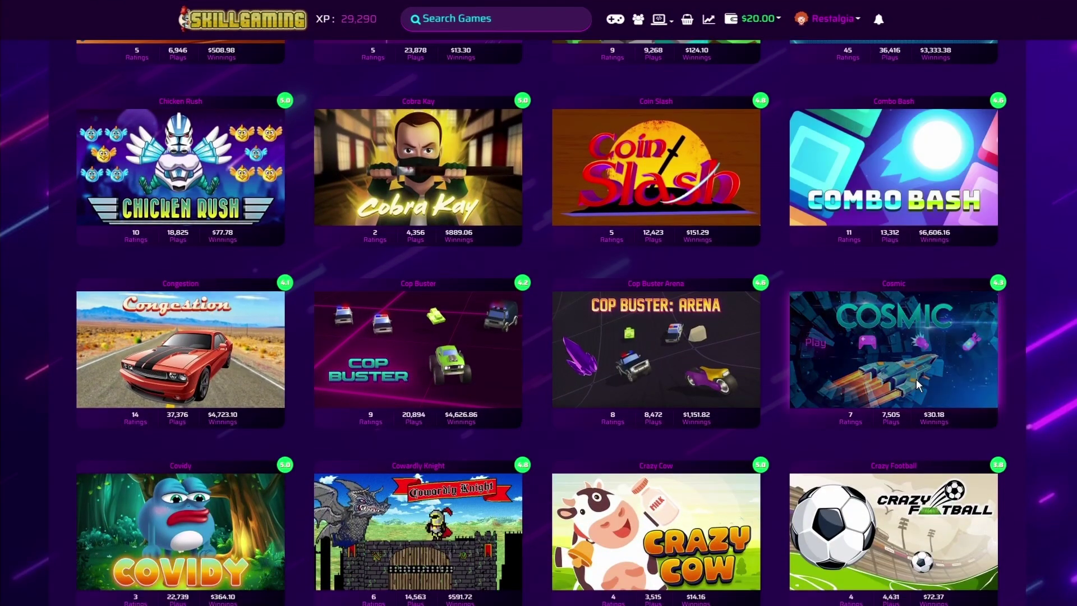
{"action": "left_click", "coordinate": [824, 359]}
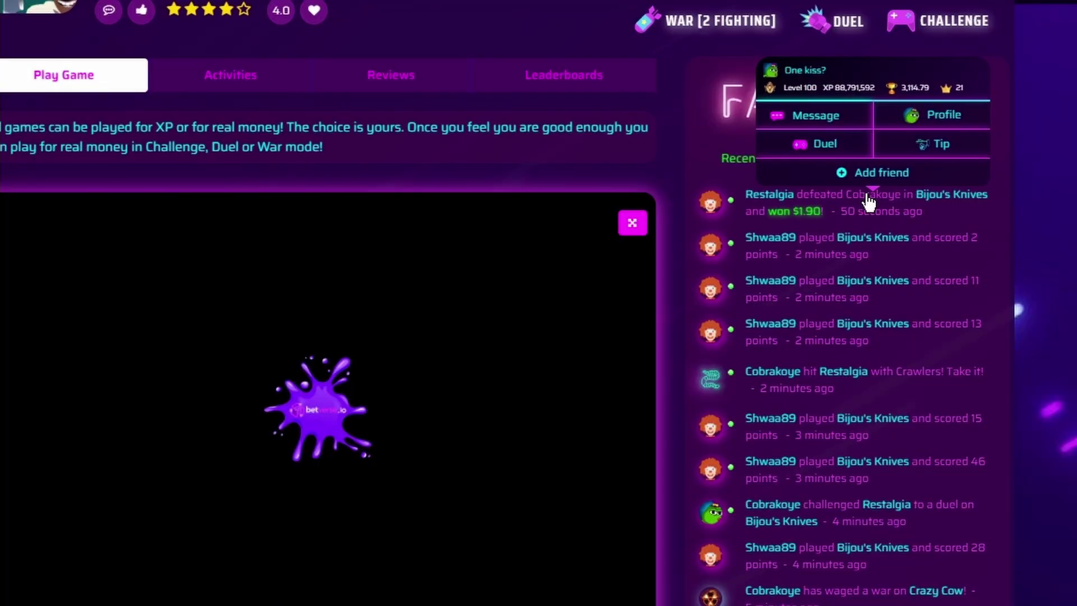
Step: On the SkillGaming site, start a duel from the opponent's pop-up card and throw knives at the apples in Bijou's Knives
{"action": "left_click", "coordinate": [818, 146]}
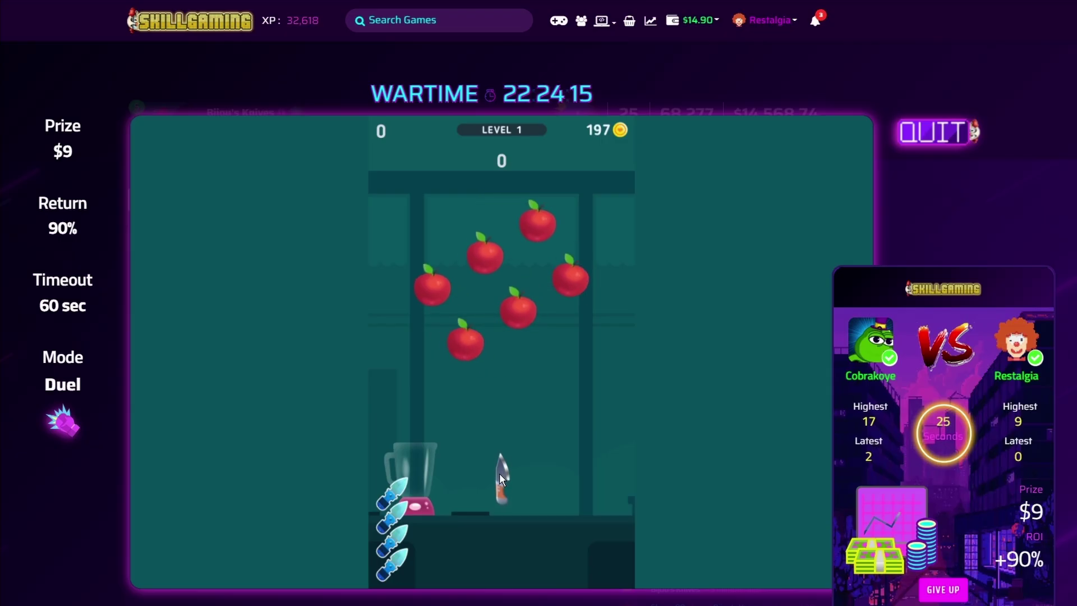
{"action": "left_click", "coordinate": [500, 473]}
{"action": "left_click", "coordinate": [499, 473]}
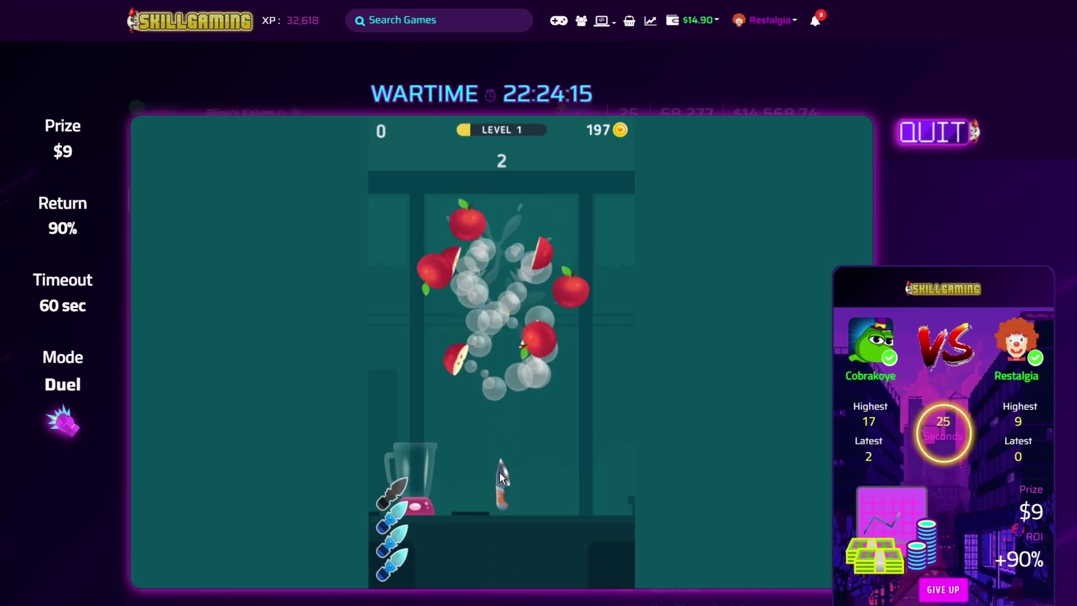
{"action": "left_click", "coordinate": [500, 472]}
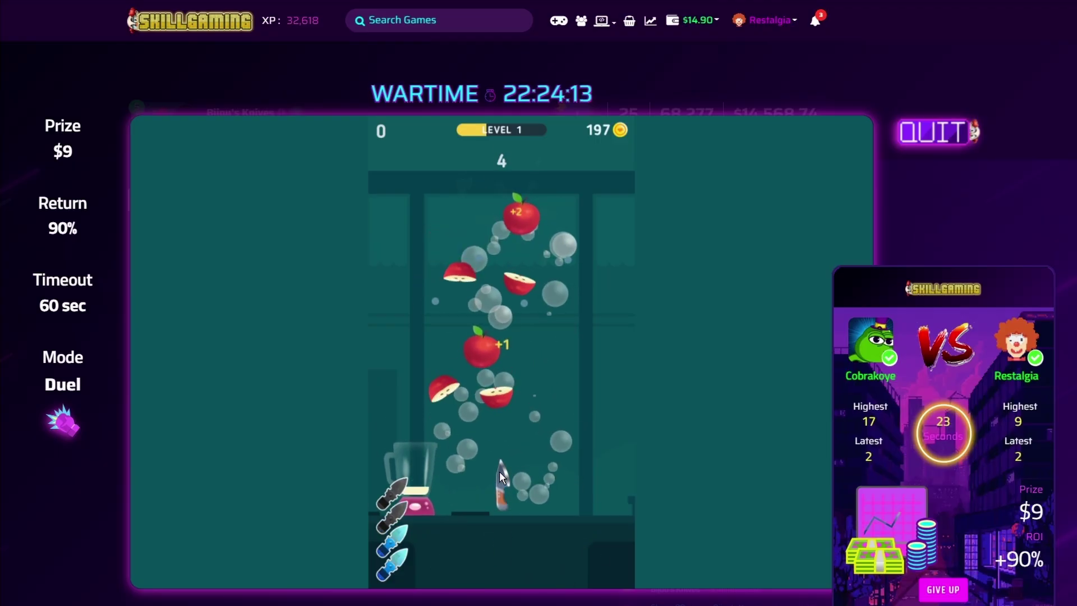
{"action": "left_click", "coordinate": [499, 471]}
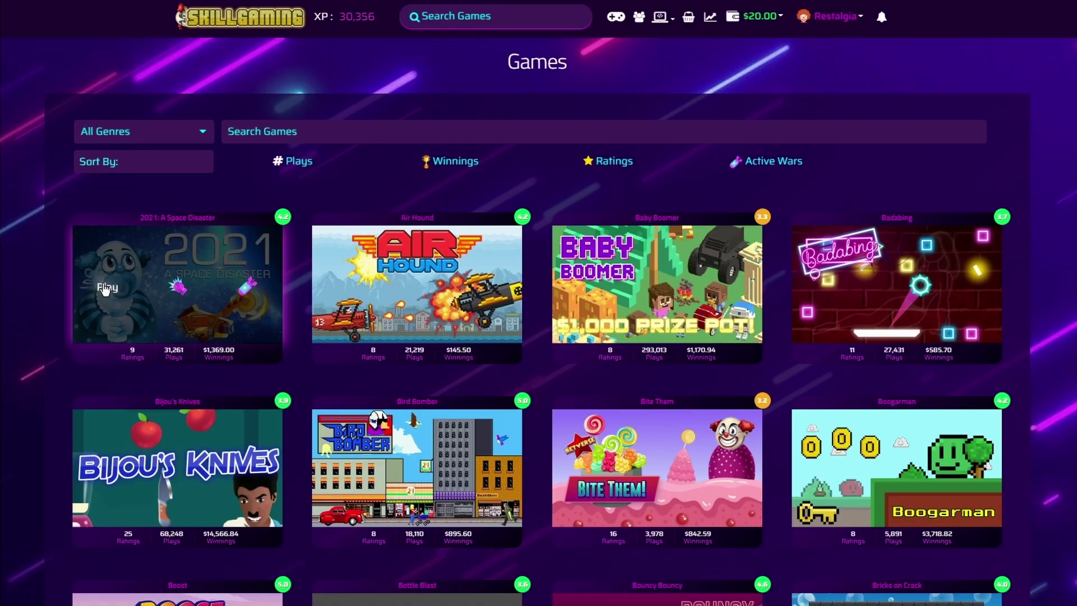
Step: Open the game 2021: A Space Disaster in full-screen play and restart the finished Cosmic round
{"action": "left_click", "coordinate": [104, 289]}
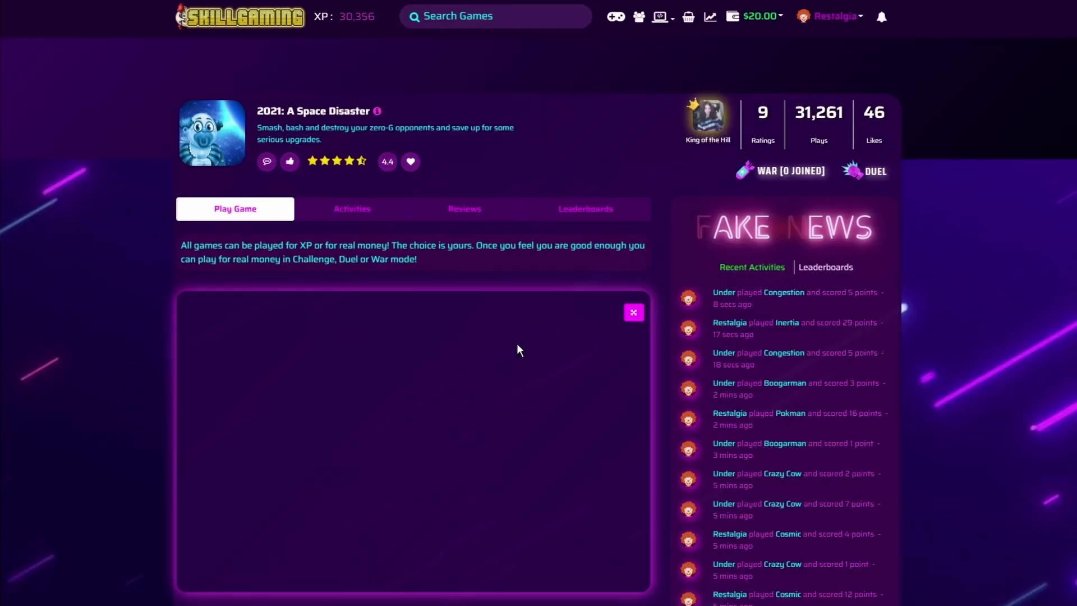
{"action": "left_click", "coordinate": [636, 312]}
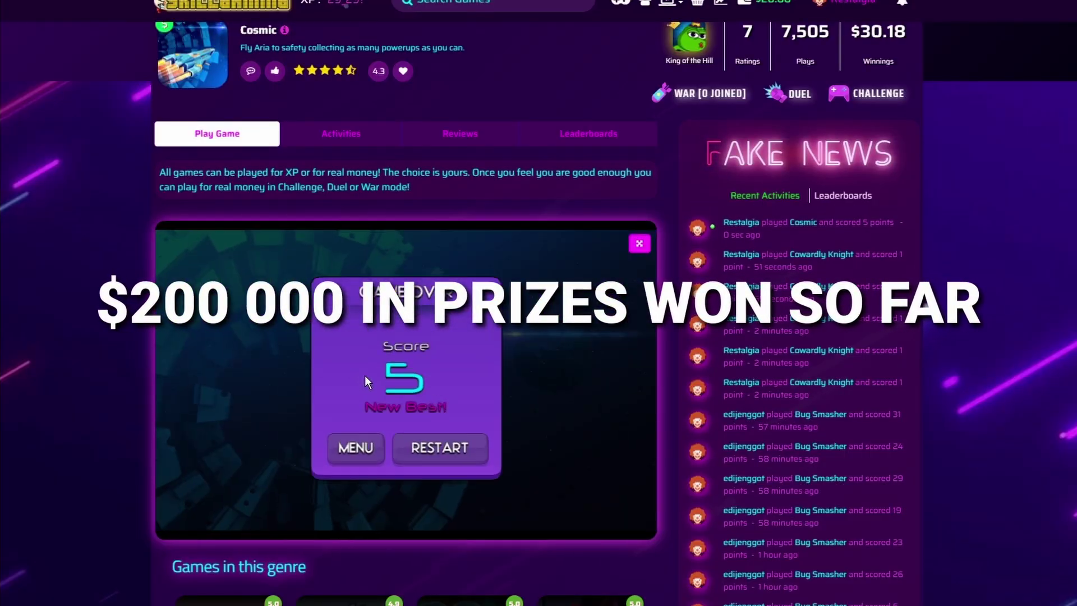
{"action": "left_click", "coordinate": [442, 452]}
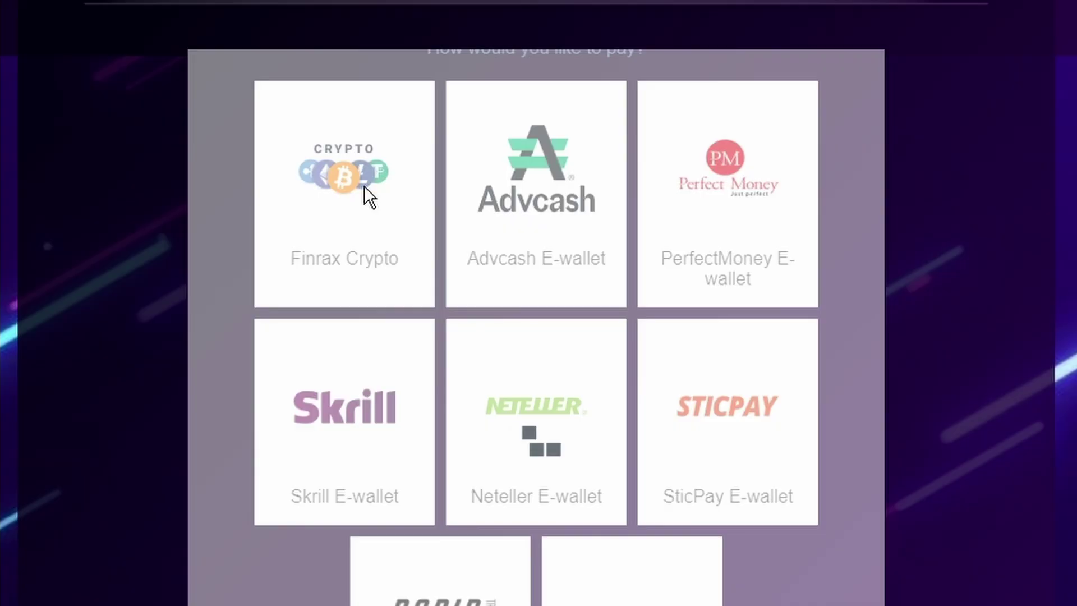
Step: Request a 15 USD deposit through Finrax Crypto and open the withdrawal page
{"action": "left_click", "coordinate": [365, 190]}
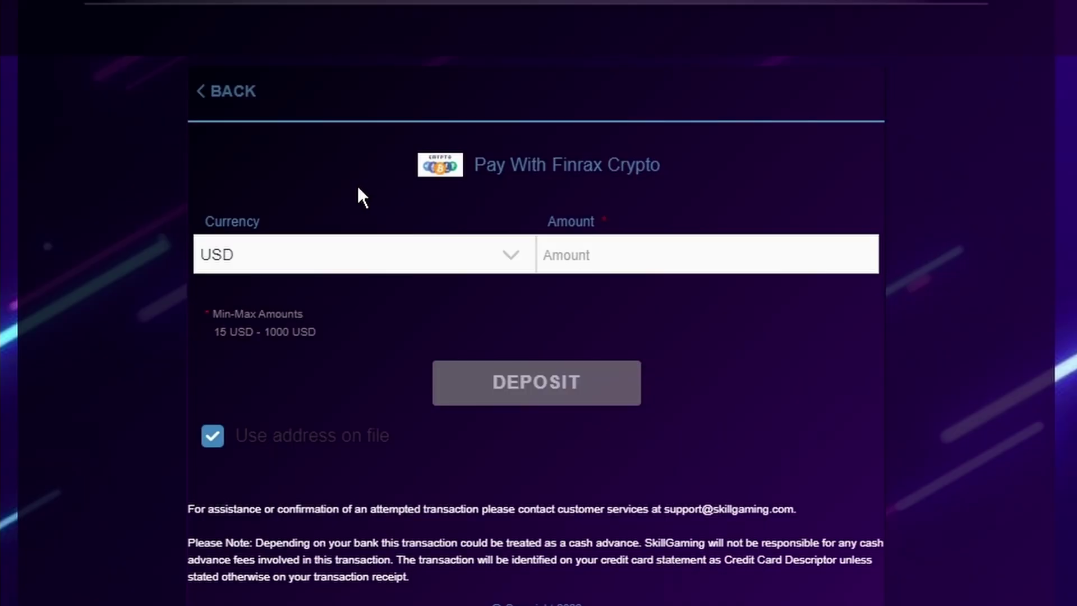
{"action": "left_click", "coordinate": [512, 255]}
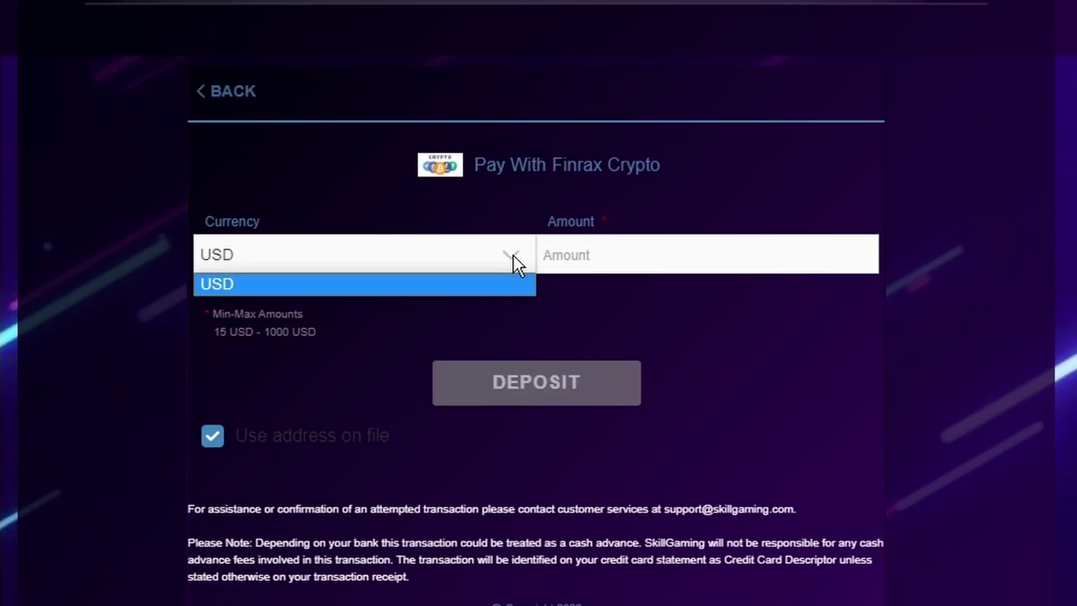
{"action": "left_click", "coordinate": [513, 254]}
{"action": "left_click", "coordinate": [611, 252]}
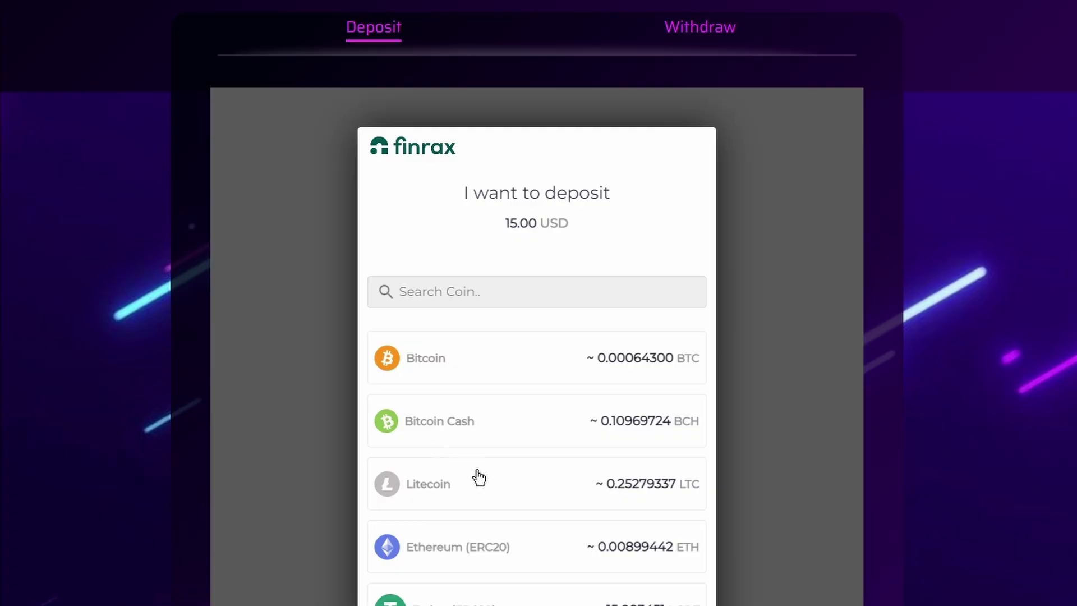
{"action": "left_click", "coordinate": [688, 43]}
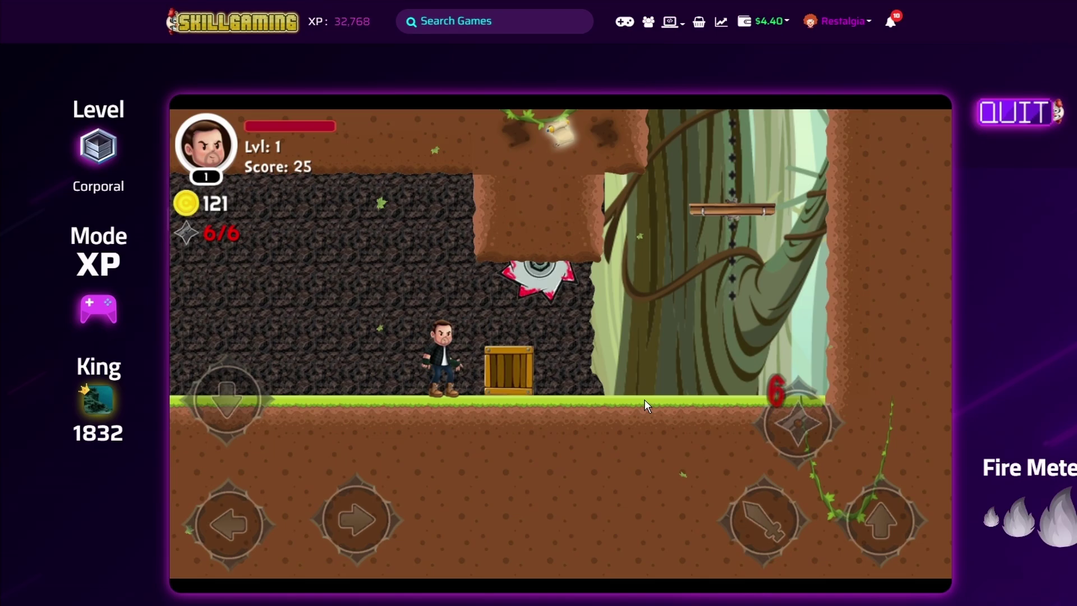
Step: Guide the platform-game character past the spinning saw and the crate and up onto the hanging wooden platform
{"action": "key", "text": "Left"}
{"action": "key", "text": "Right"}
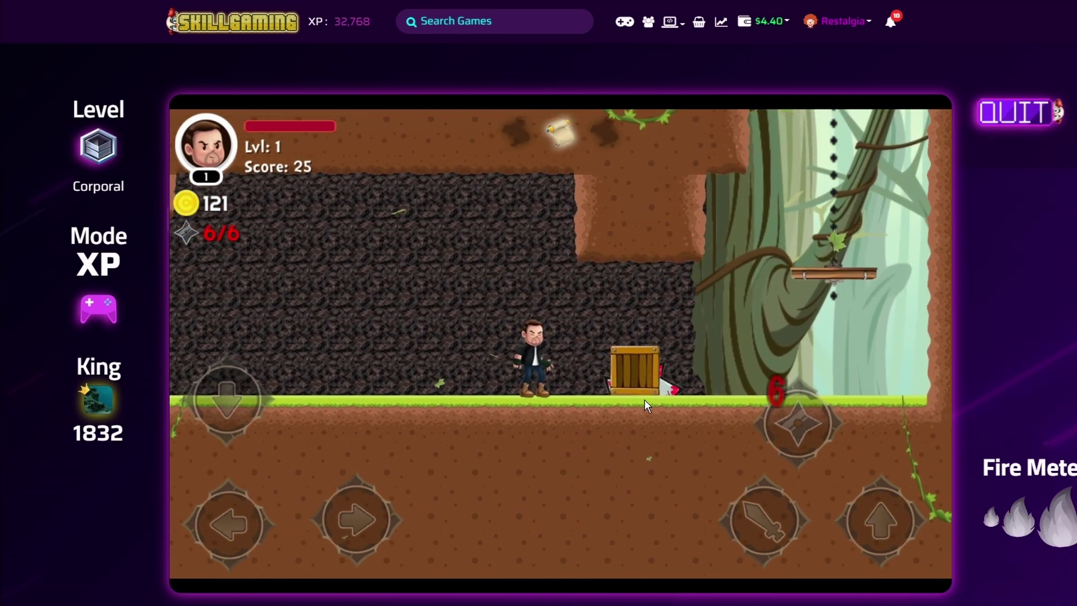
{"action": "key", "text": "space"}
{"action": "key", "text": "space"}
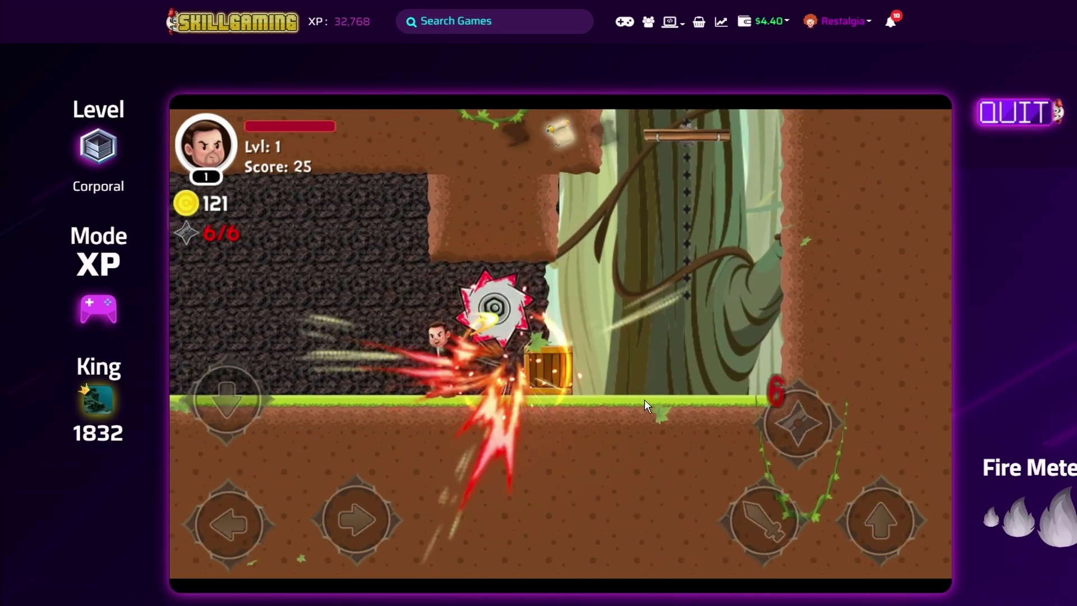
{"action": "key", "text": "Right"}
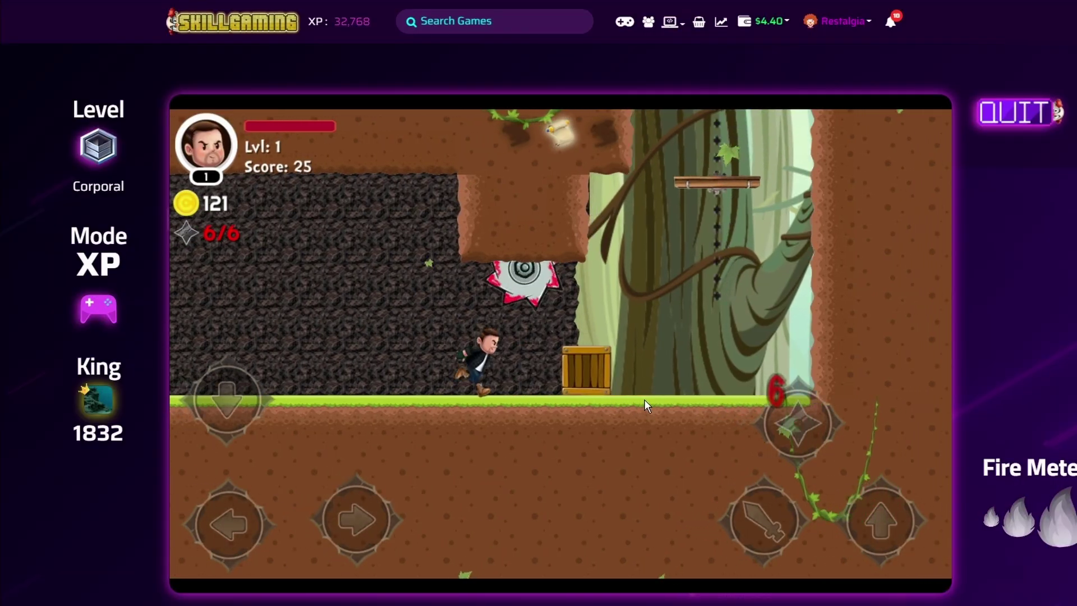
{"action": "key", "text": "Right"}
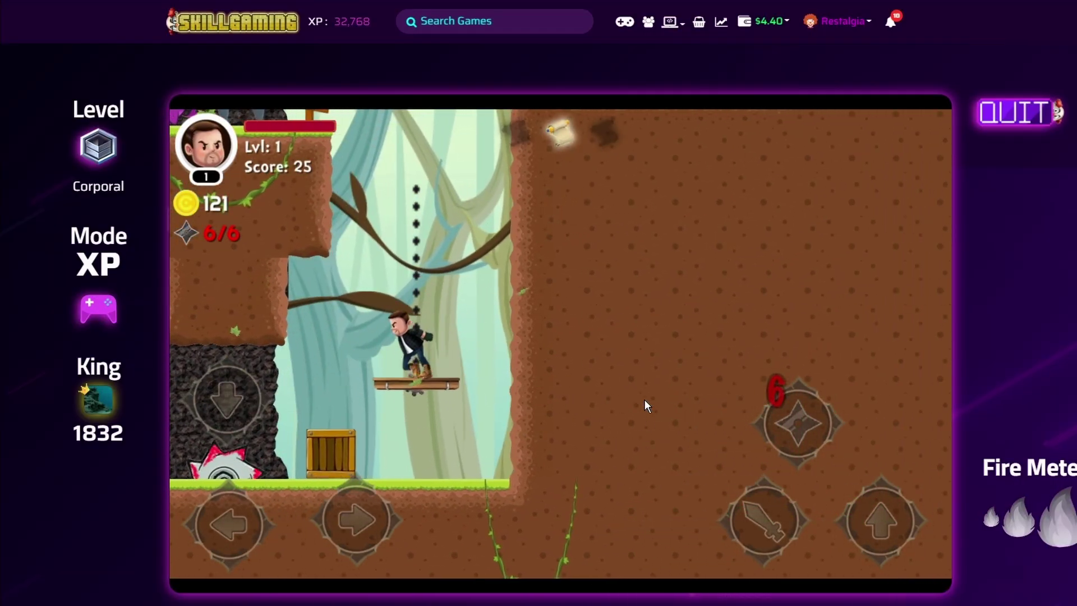
{"action": "key", "text": "Up"}
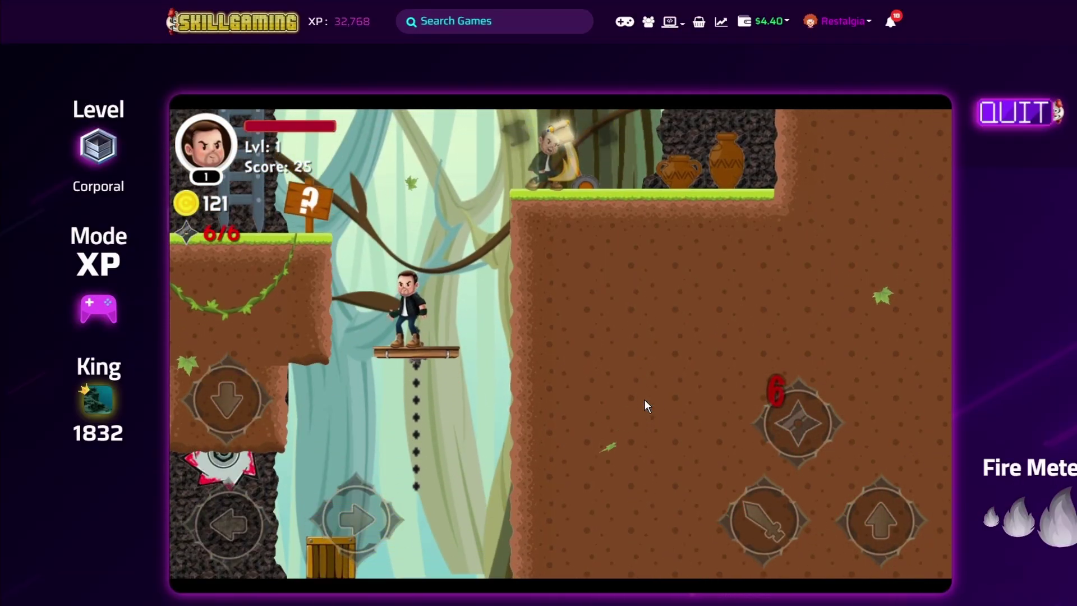
{"action": "key", "text": "Up"}
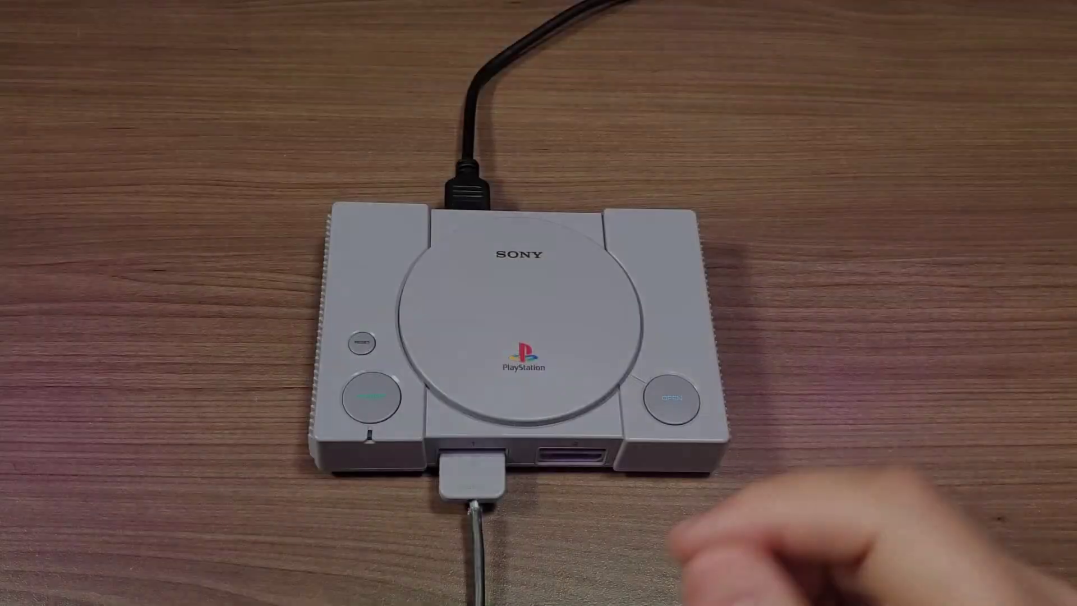
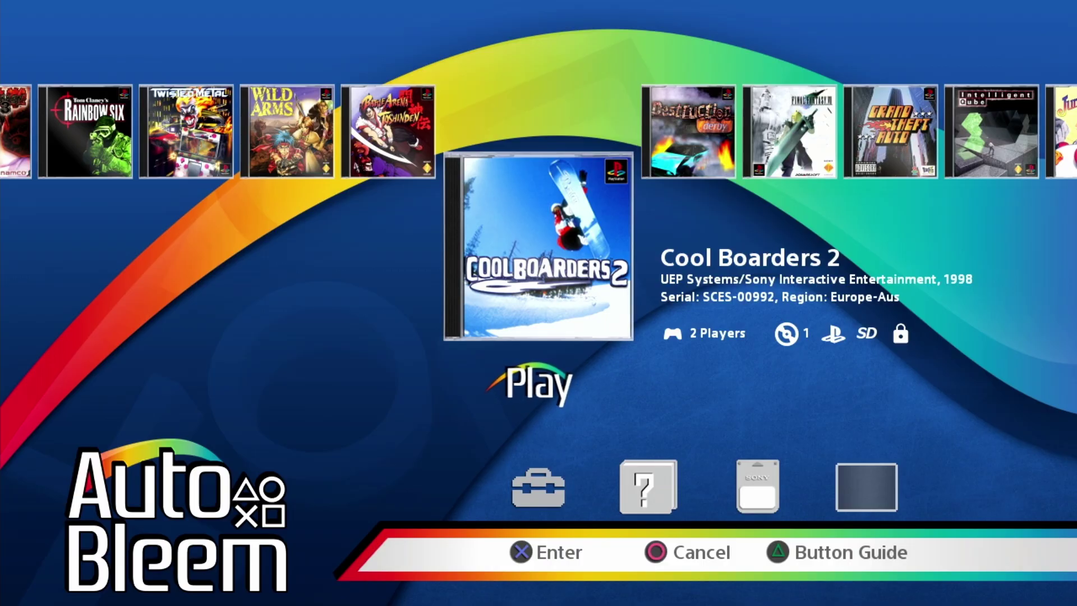
Step: In AutoBleem, switch the game carousel to the Apps set and select Kernel Installer (ABFlashKit)
{"action": "key", "text": "Tab"}
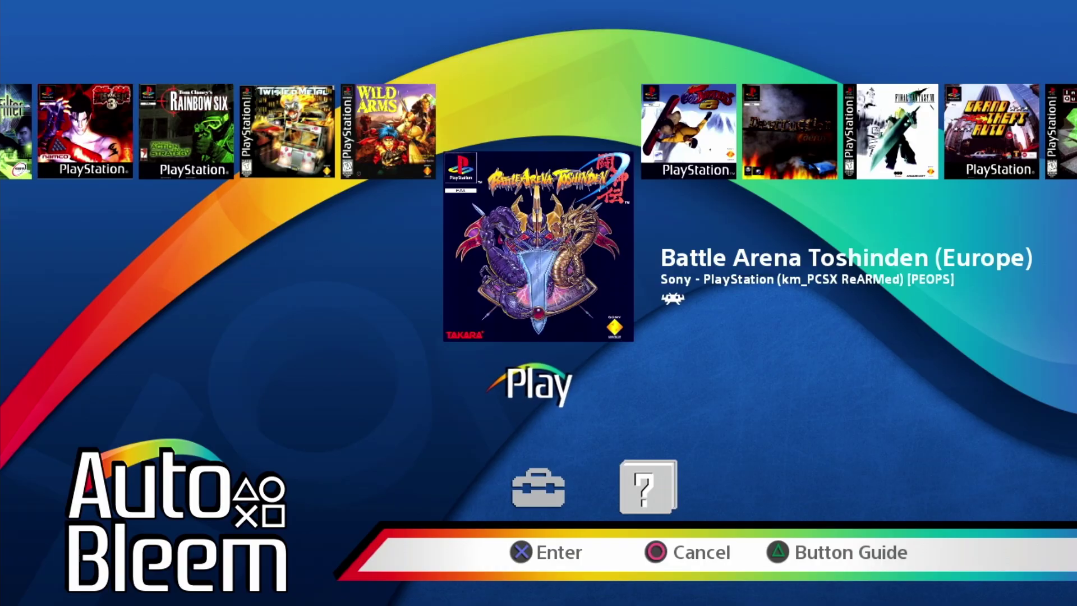
{"action": "key", "text": "Tab"}
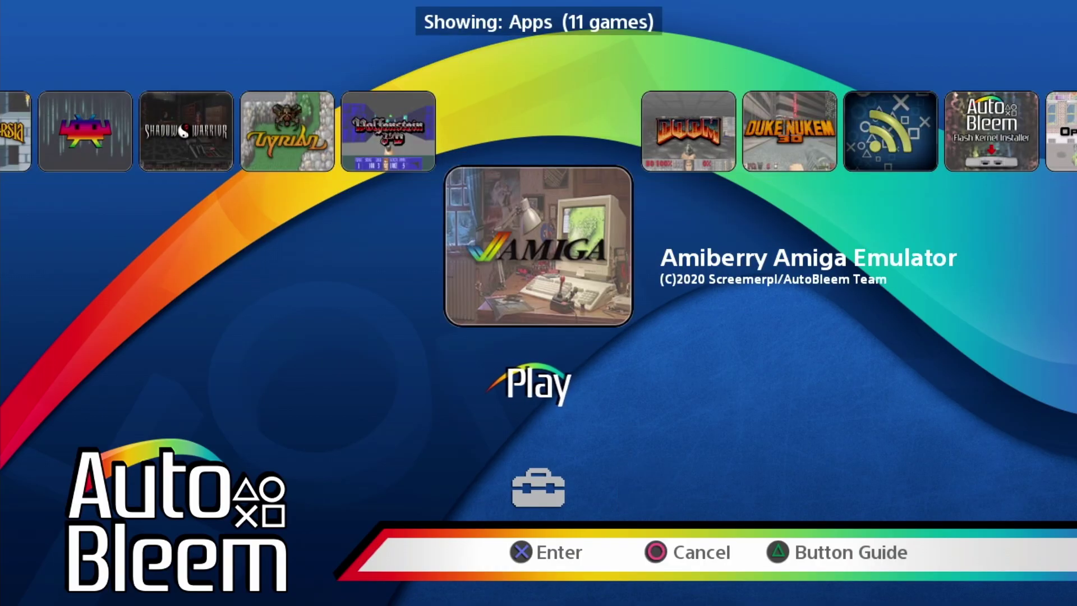
{"action": "key", "text": "Left"}
{"action": "key", "text": "Left"}
{"action": "key", "text": "Left"}
{"action": "key", "text": "Left"}
{"action": "key", "text": "Left"}
{"action": "key", "text": "Left"}
{"action": "key", "text": "Left"}
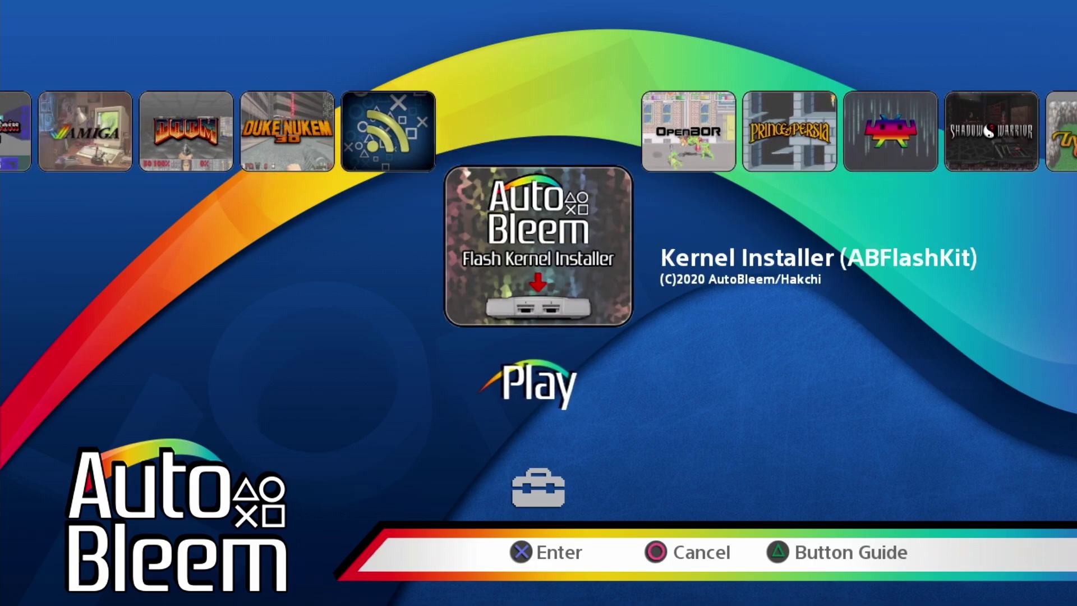
Step: Read the Kernel Installer (ABFlashKit) notice and examine its kernel flashing, full backup and restore options
{"action": "key", "text": "Return"}
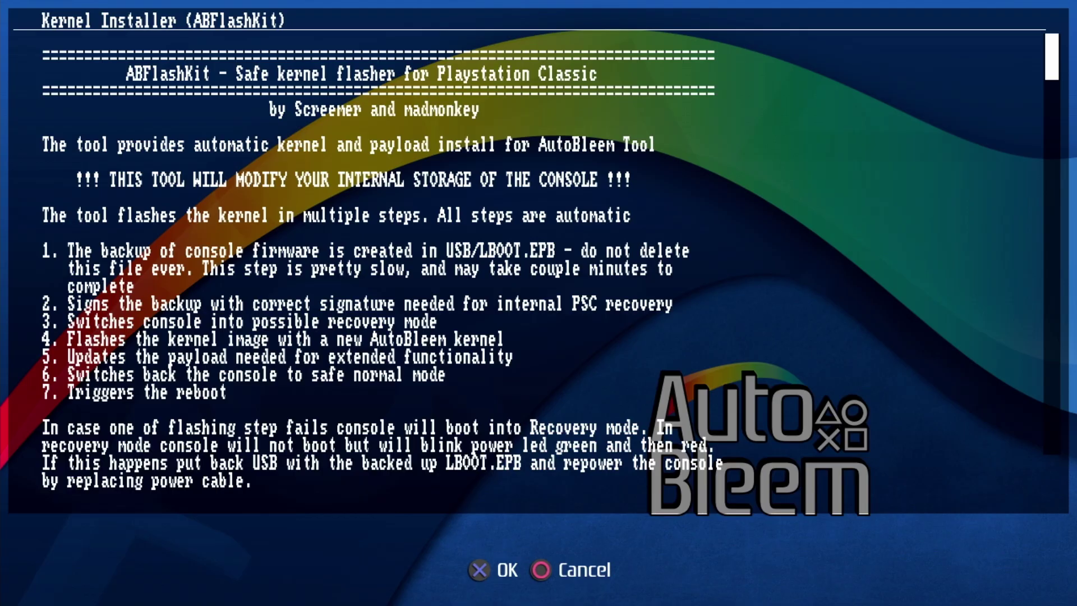
{"action": "key", "text": "Escape"}
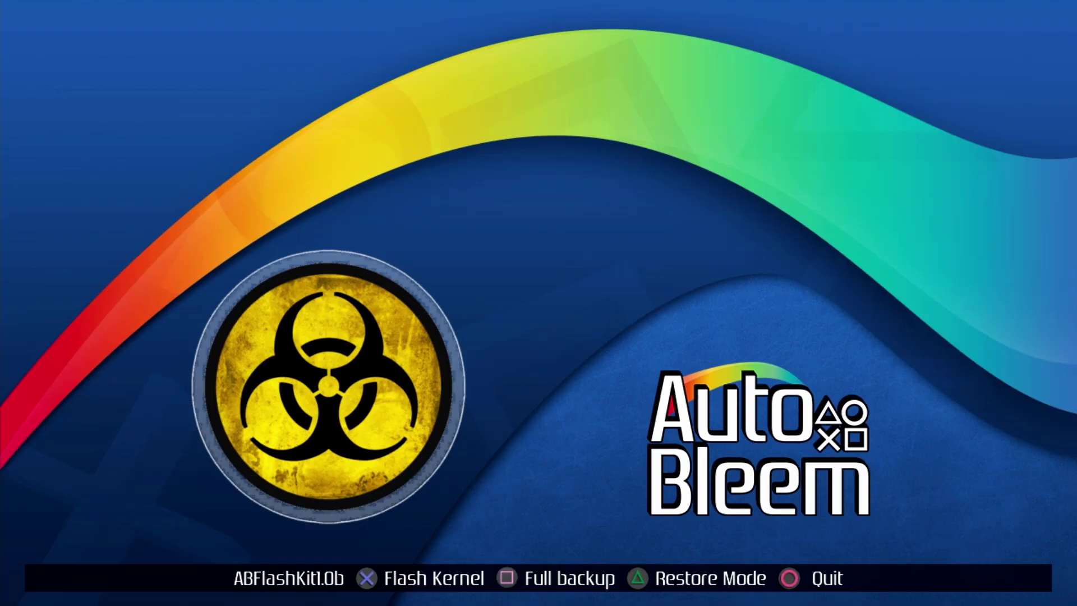
{"action": "key", "text": "Return"}
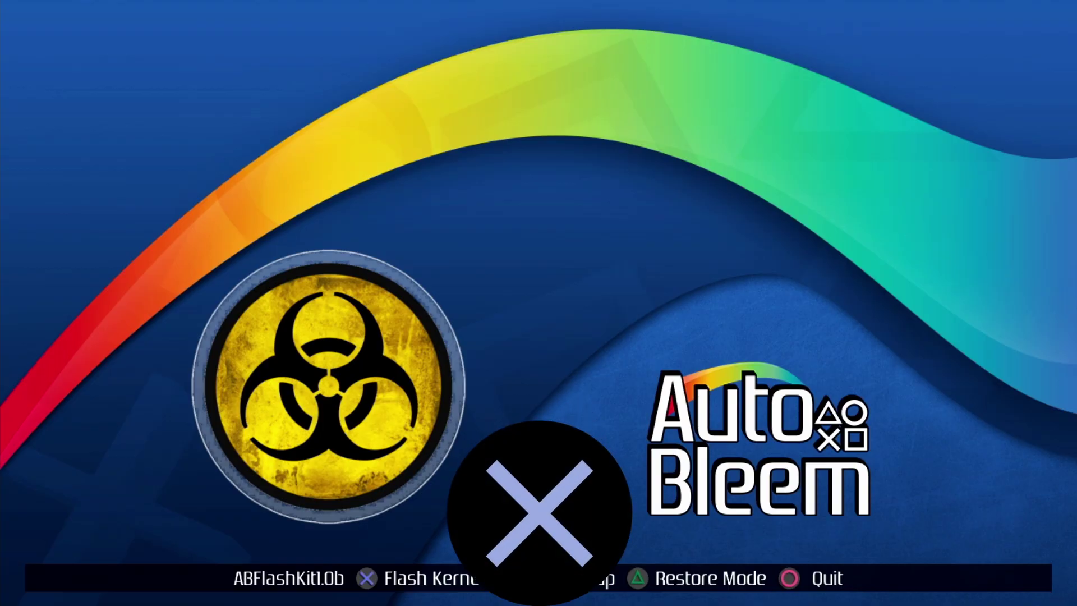
{"action": "key", "text": "s"}
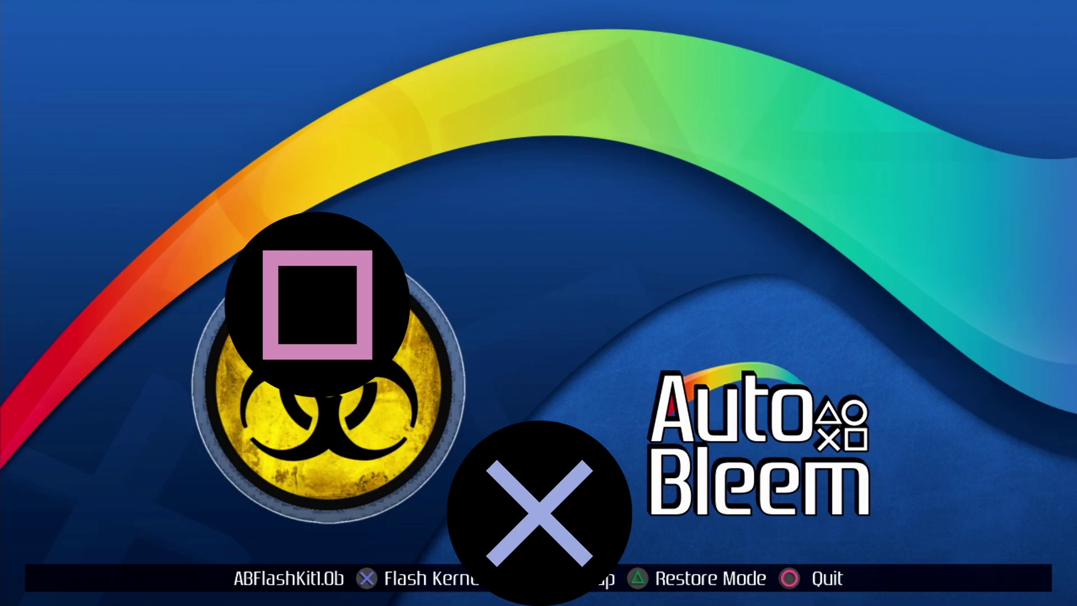
{"action": "key", "text": "w"}
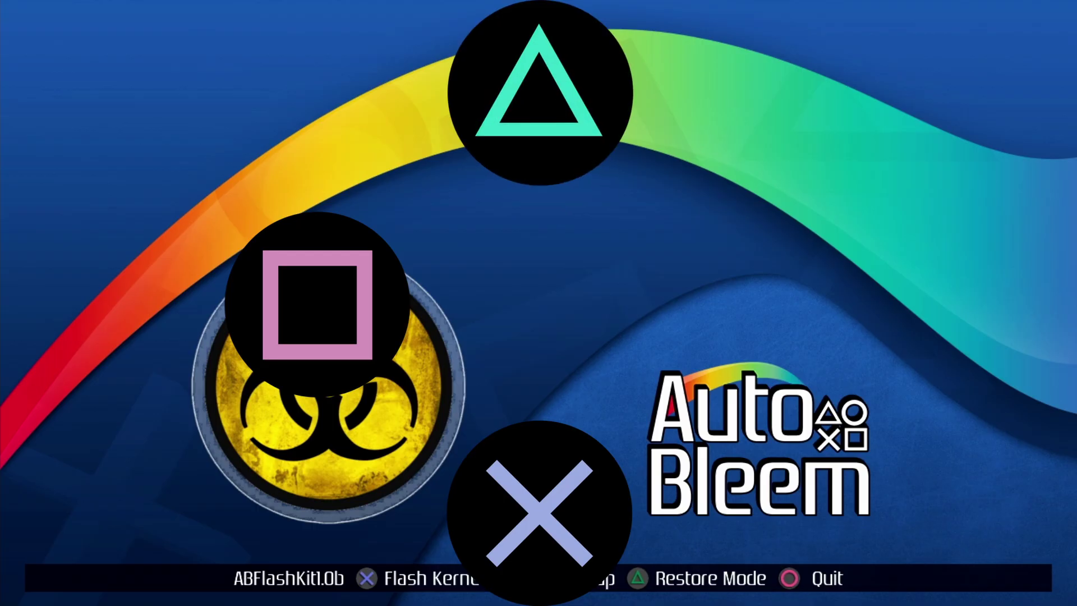
{"action": "key", "text": "d"}
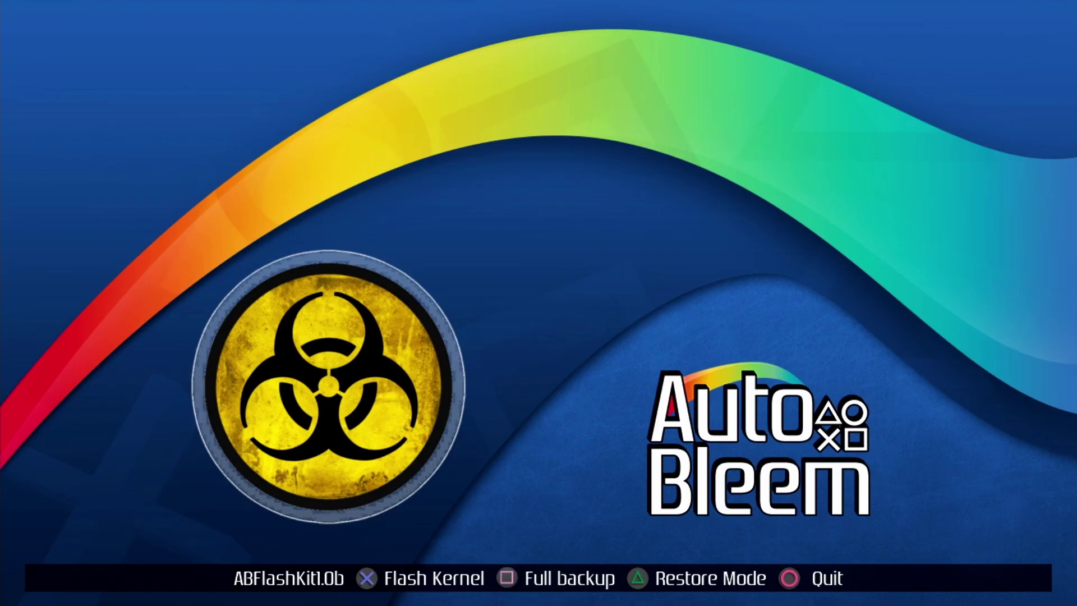
{"action": "key", "text": "Return"}
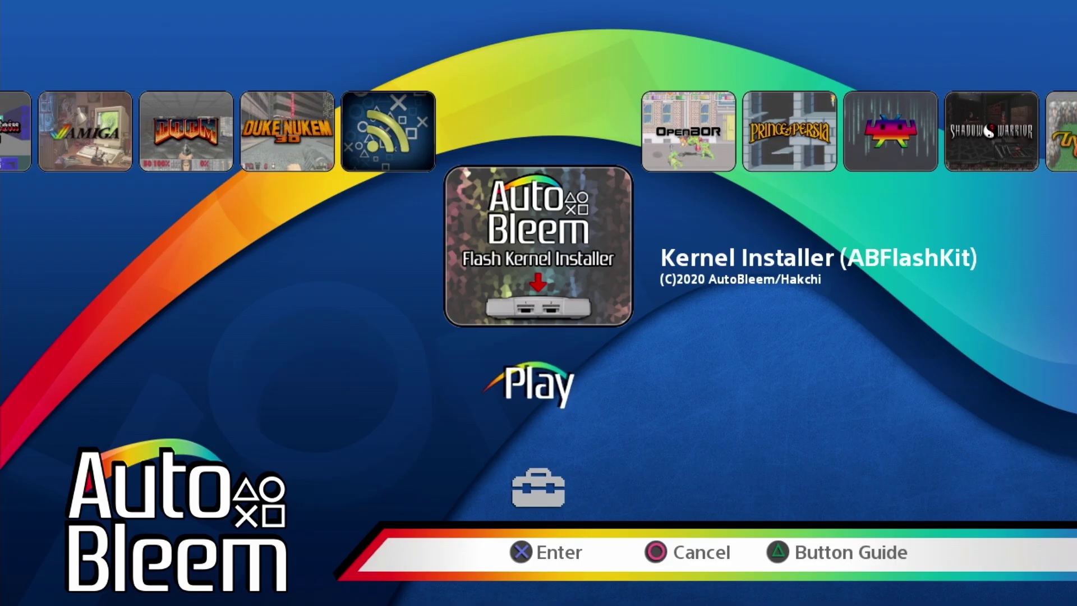
{"action": "key", "text": "Return"}
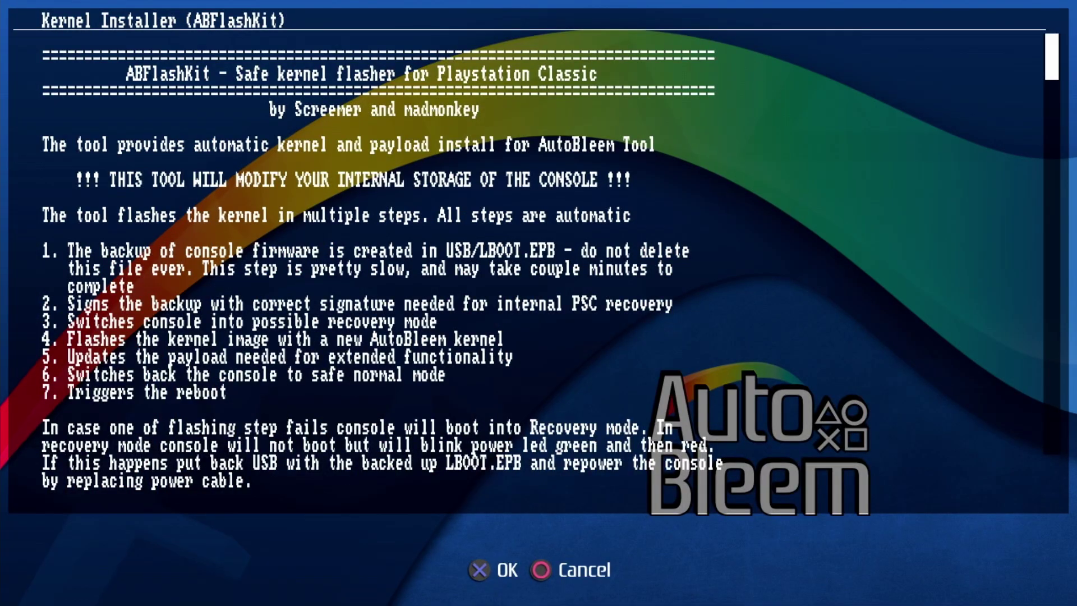
{"action": "key", "text": "Escape"}
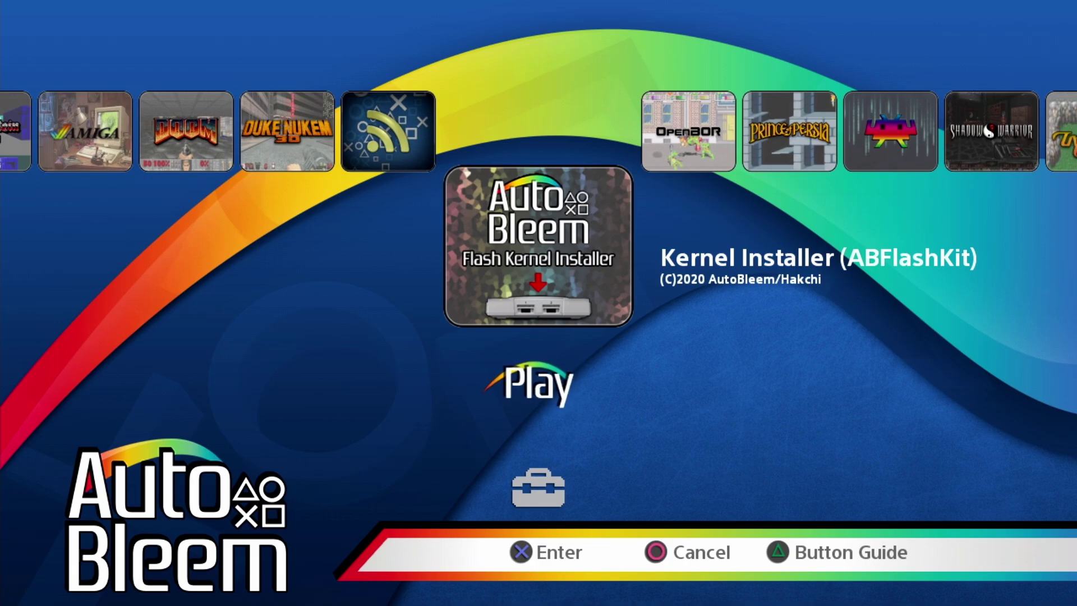
Step: Launch Kernel Installer (ABFlashKit), accept its notice and flash the AutoBleem kernel to the console
{"action": "key", "text": "Return"}
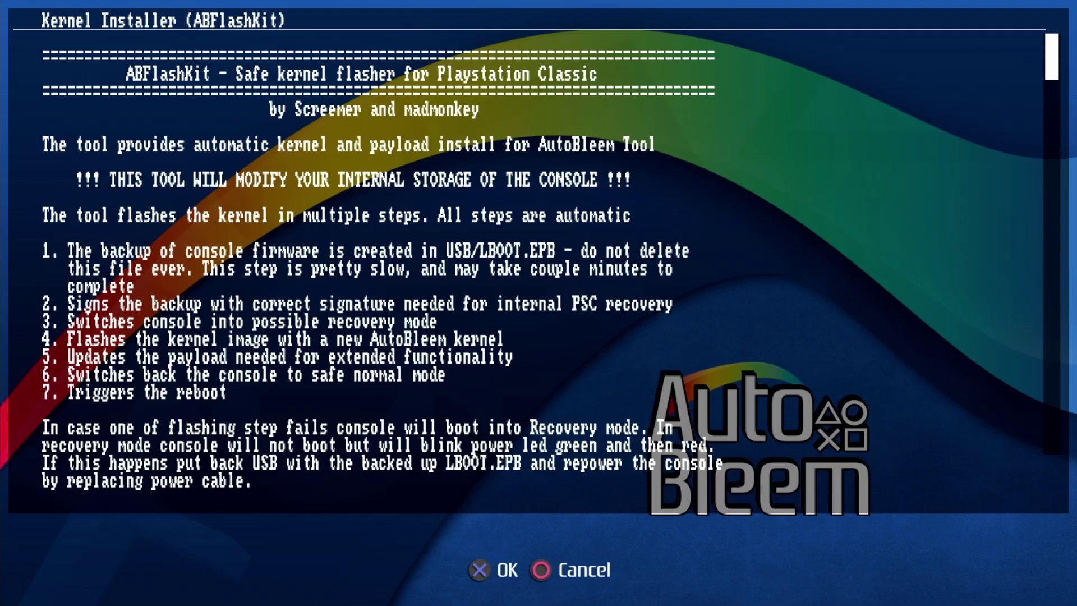
{"action": "key", "text": "Return"}
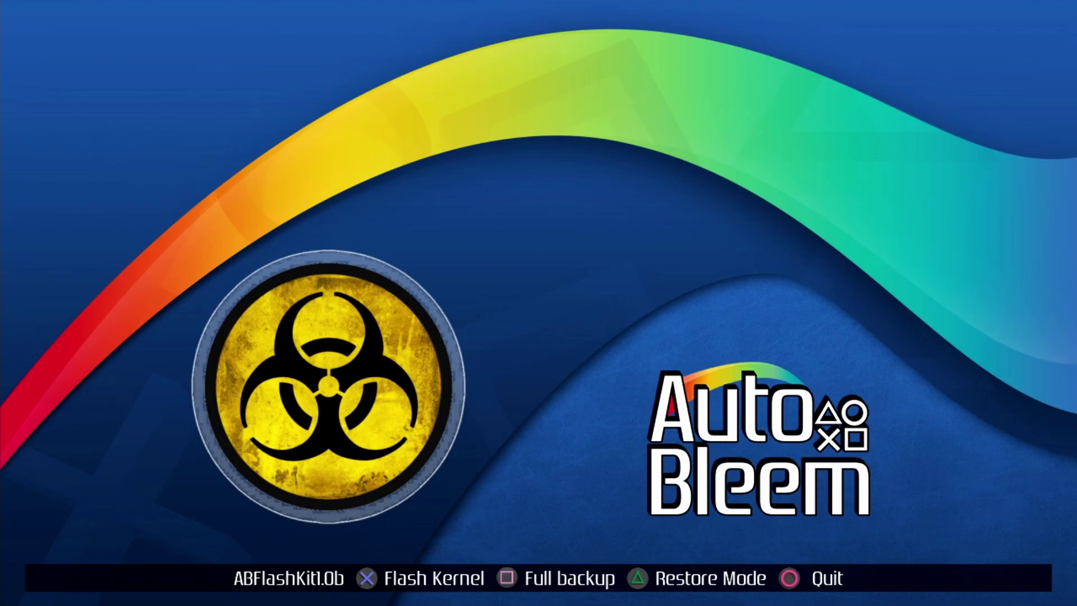
{"action": "key", "text": "Return"}
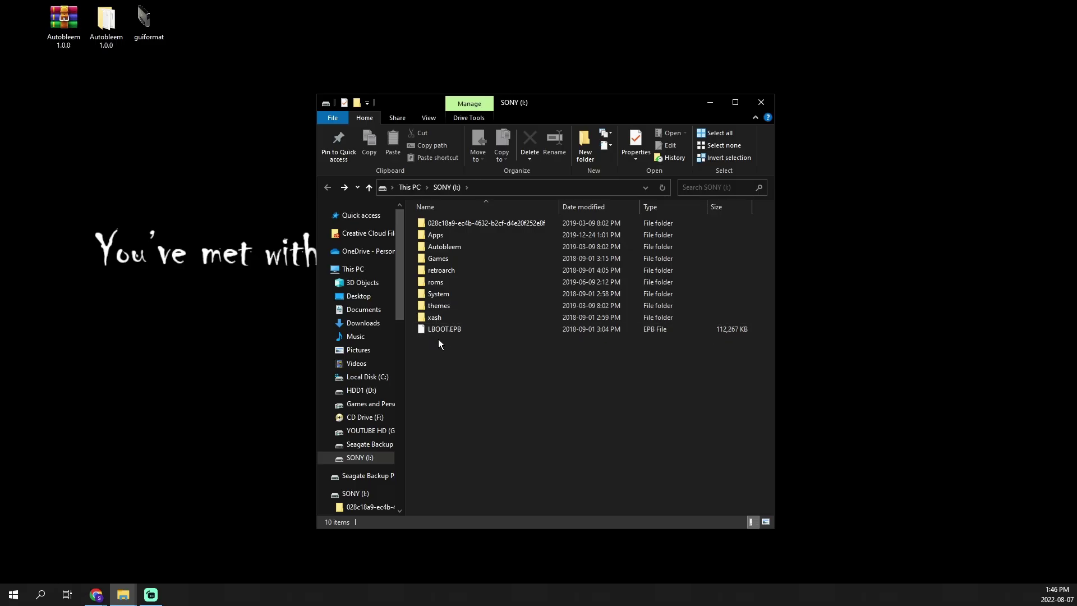
Step: In File Explorer, examine the LBOOT.EPB backup and the Games and roms folders on the SONY (I:) drive
{"action": "mouse_move", "coordinate": [457, 332]}
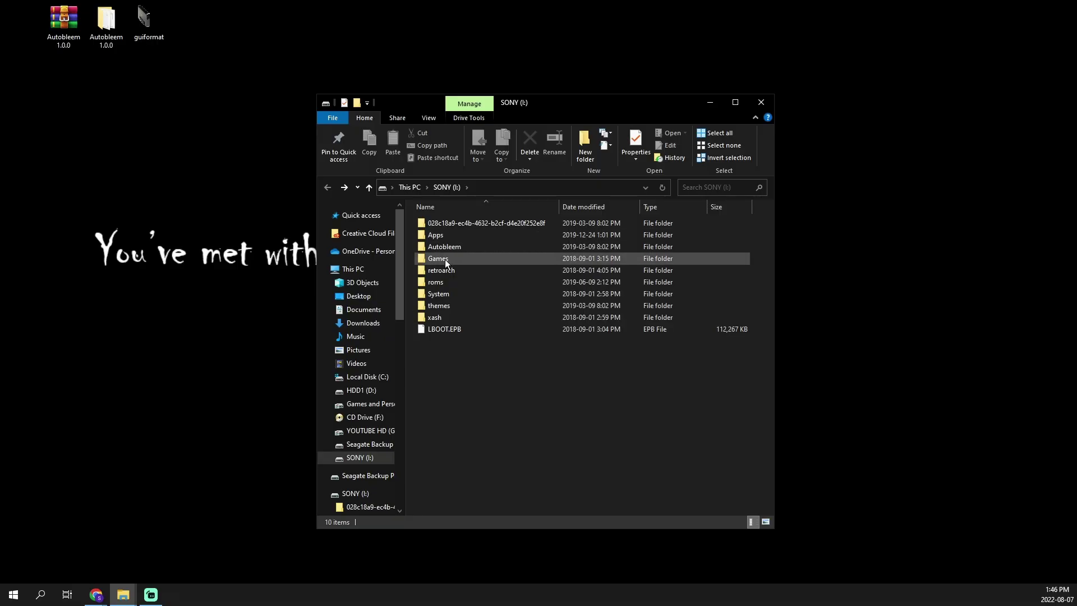
{"action": "mouse_move", "coordinate": [438, 285]}
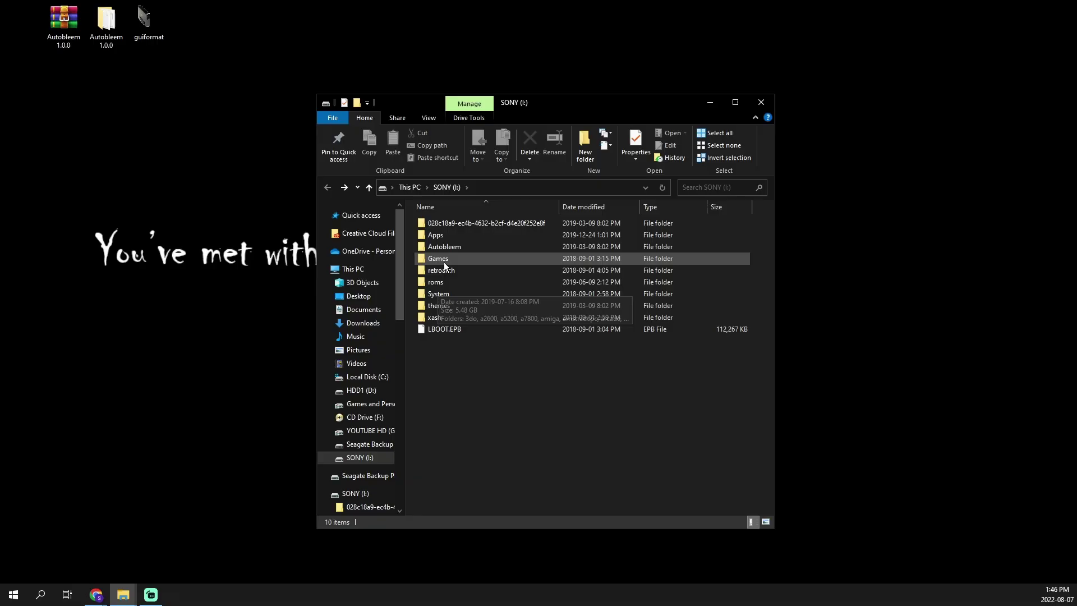
Step: Open the roms folder on the SONY (I:) drive, examine its console system subfolders and return to the drive's root
{"action": "mouse_move", "coordinate": [444, 262]}
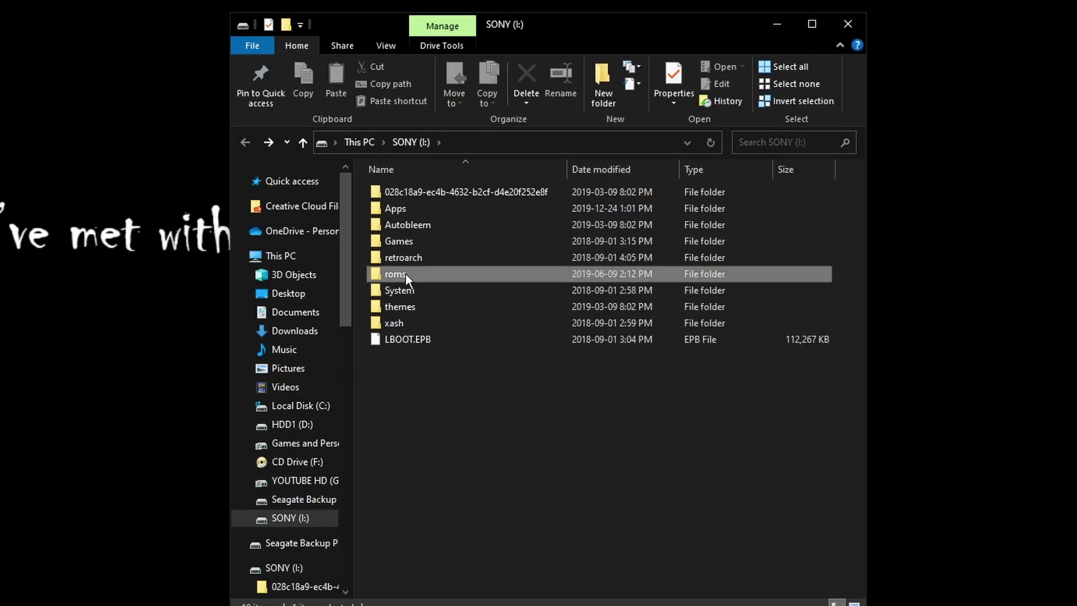
{"action": "double_click", "coordinate": [443, 283]}
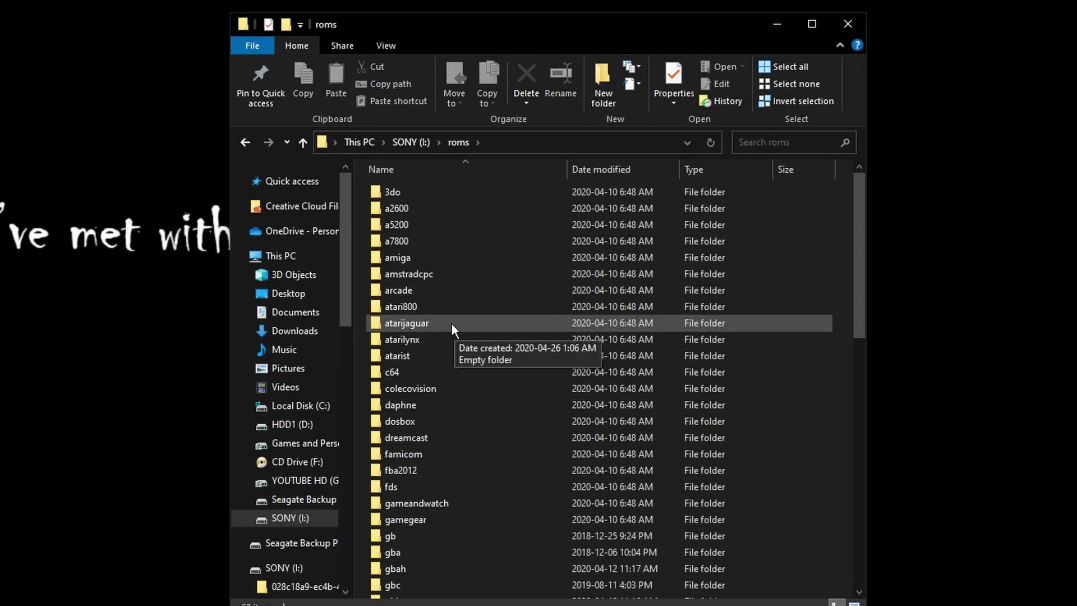
{"action": "scroll", "coordinate": [448, 353], "scroll_direction": "down", "scroll_amount": 5}
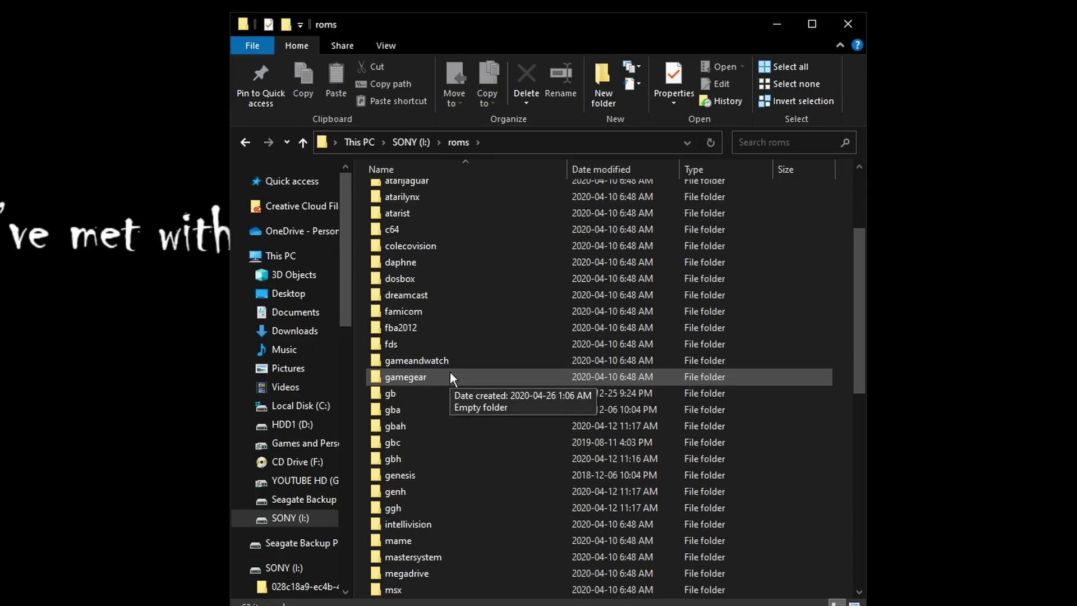
{"action": "scroll", "coordinate": [452, 376], "scroll_direction": "down", "scroll_amount": 2}
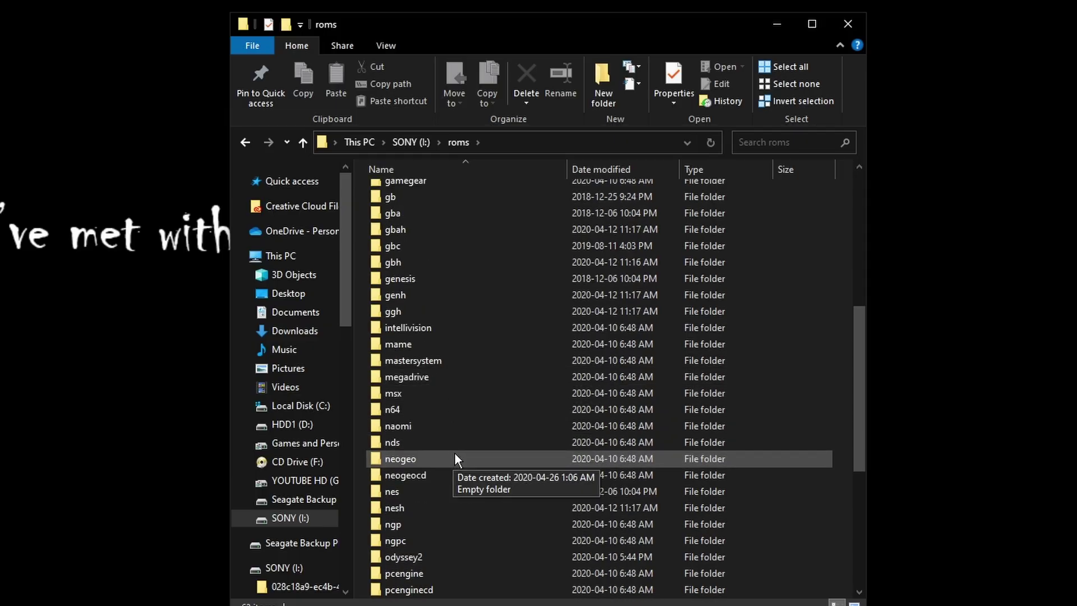
{"action": "scroll", "coordinate": [427, 395], "scroll_direction": "up", "scroll_amount": 3}
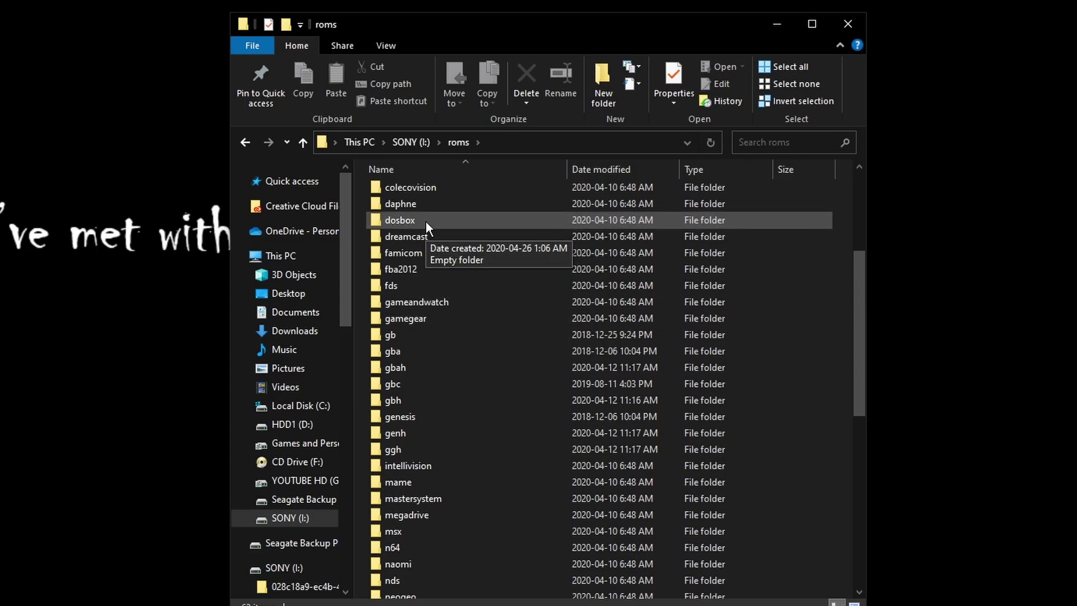
{"action": "scroll", "coordinate": [411, 465], "scroll_direction": "up", "scroll_amount": 1}
{"action": "scroll", "coordinate": [413, 467], "scroll_direction": "down", "scroll_amount": 4}
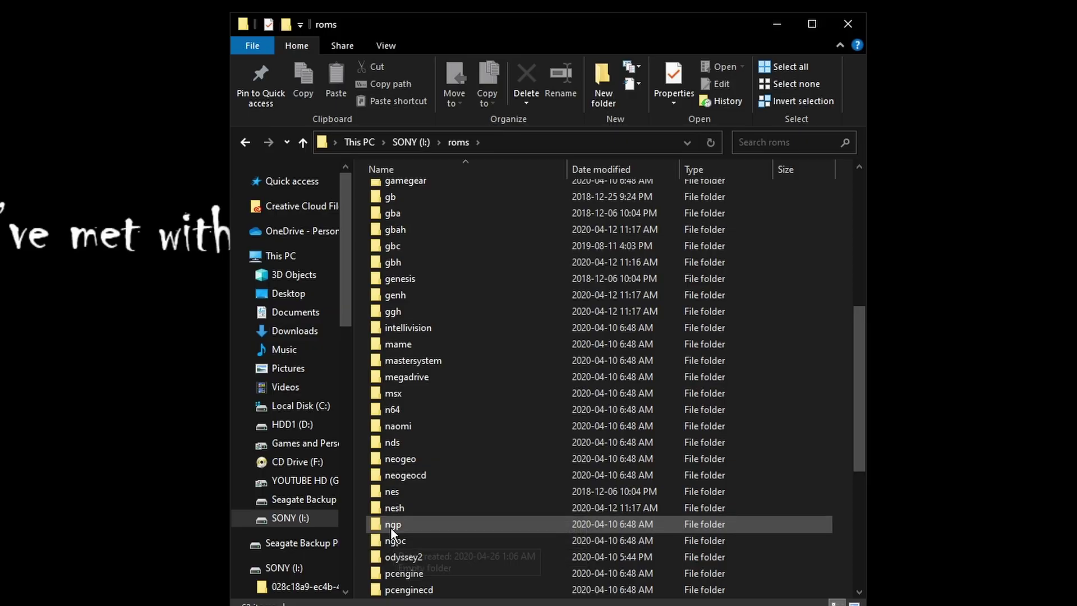
{"action": "scroll", "coordinate": [393, 477], "scroll_direction": "up", "scroll_amount": 7}
{"action": "left_click", "coordinate": [241, 142]}
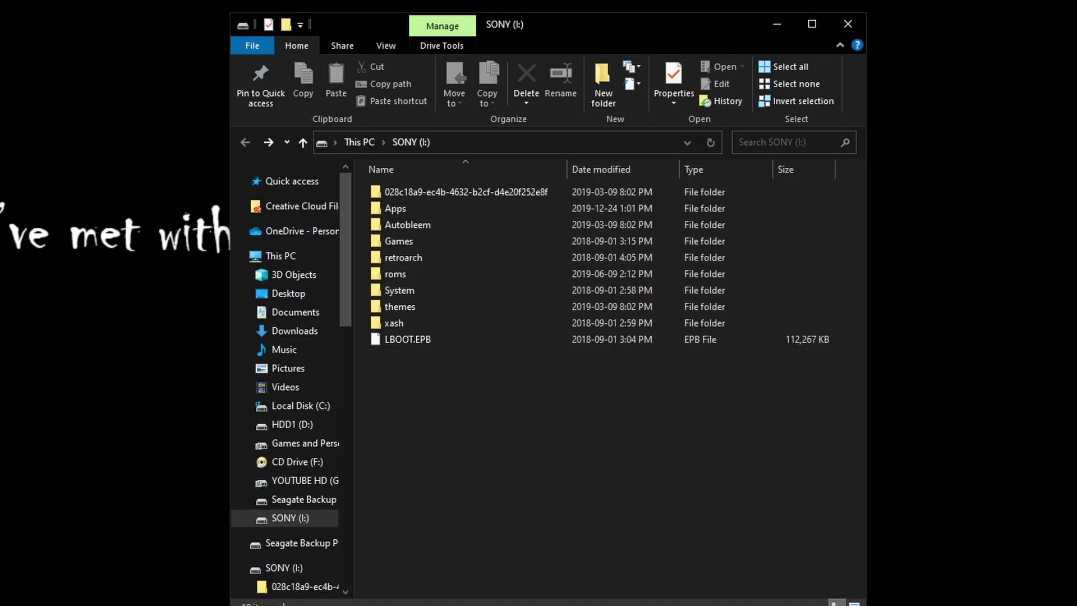
Step: Close the File Explorer window of the SONY (I:) drive
{"action": "left_click_drag", "start_coordinate": [569, 40], "coordinate": [418, 232]}
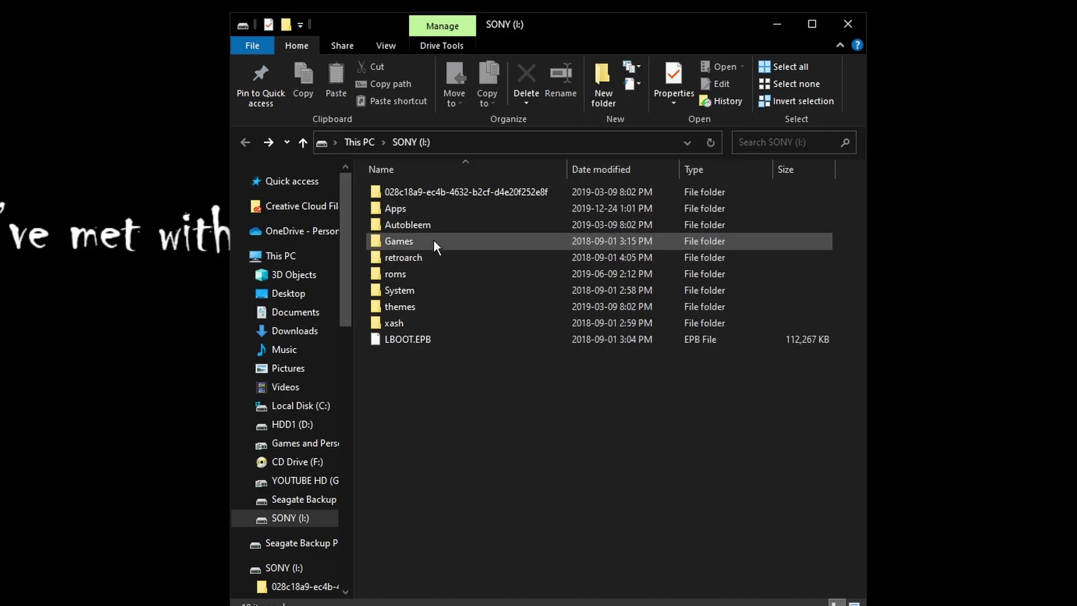
{"action": "mouse_move", "coordinate": [433, 240]}
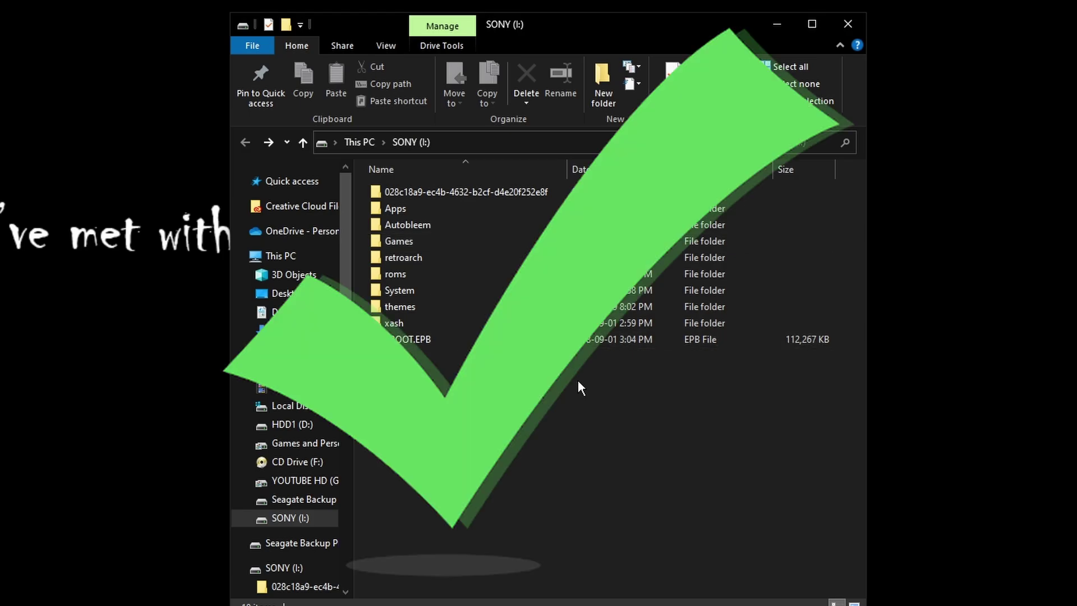
{"action": "left_click", "coordinate": [850, 17]}
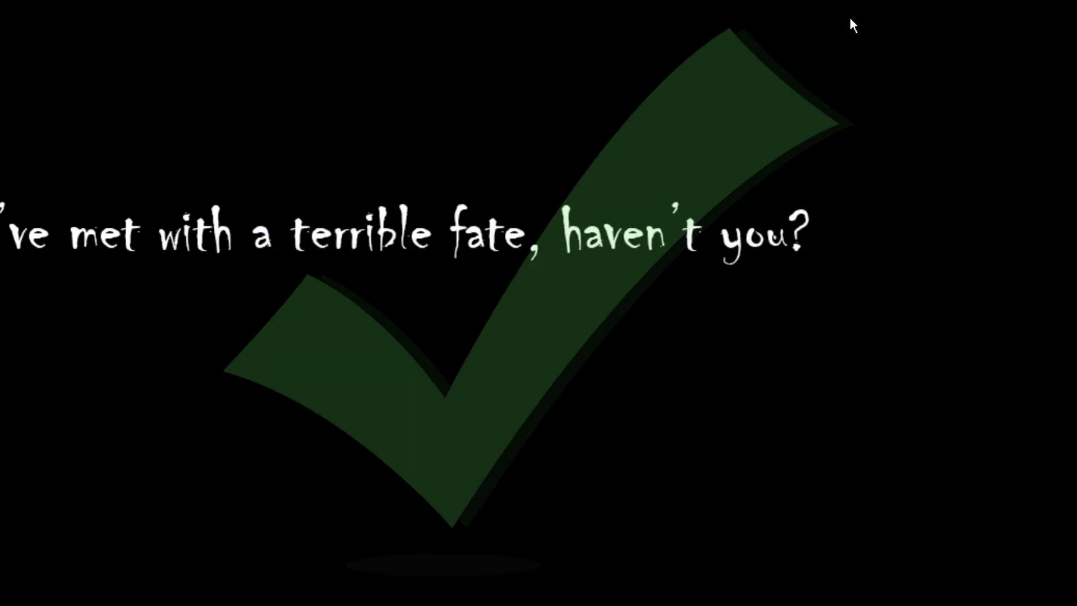